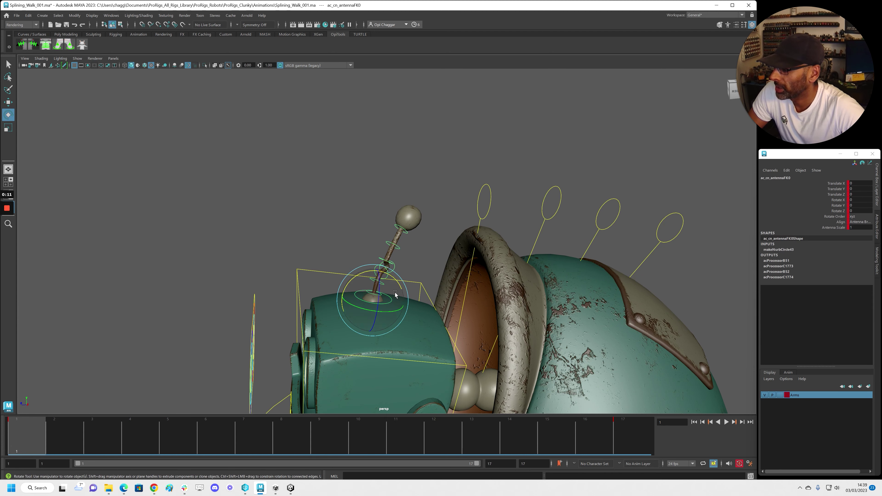
left_click(380, 263)
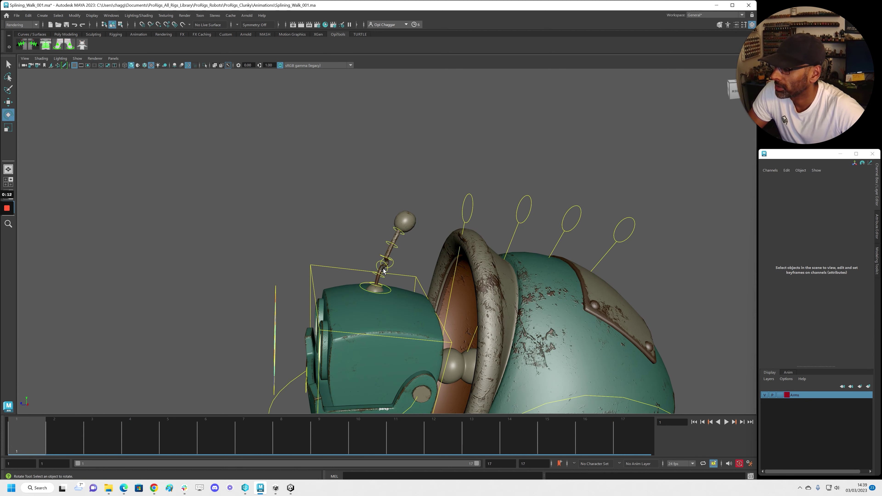
left_click(381, 256)
left_click_drag(381, 256, 357, 254)
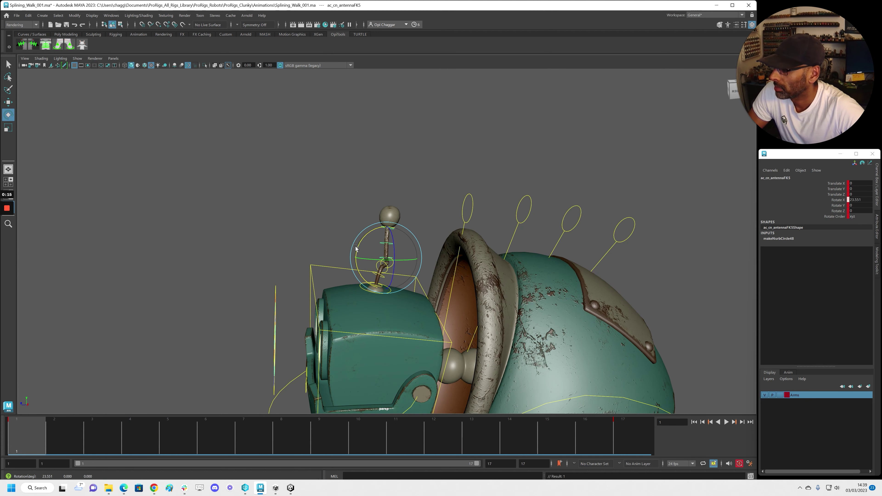
key("ctrl+z")
key("ctrl+z")
Step: Rotate the antenna's base control, antennaFK1, about 43° in X at frame 10, play back the walk and return to frame 10
left_click(375, 286)
right_click_drag(376, 286, 333, 275, "alt")
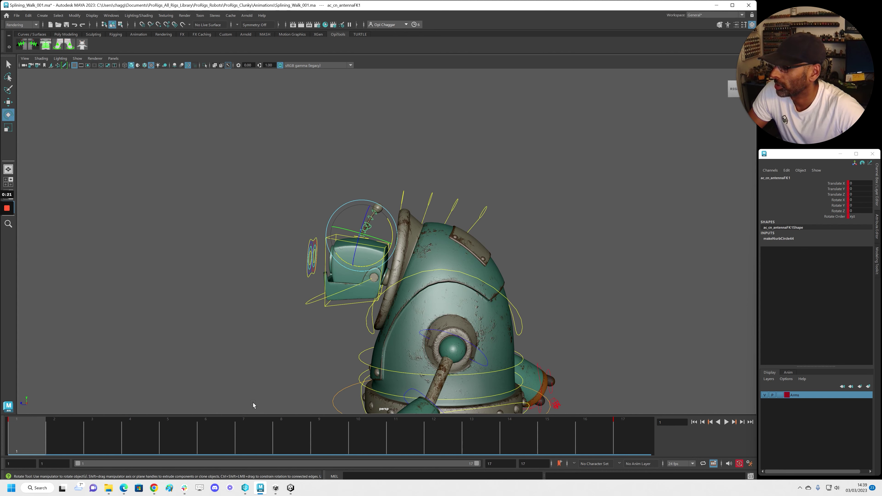
key("alt+v")
left_click_drag(330, 451, 367, 450)
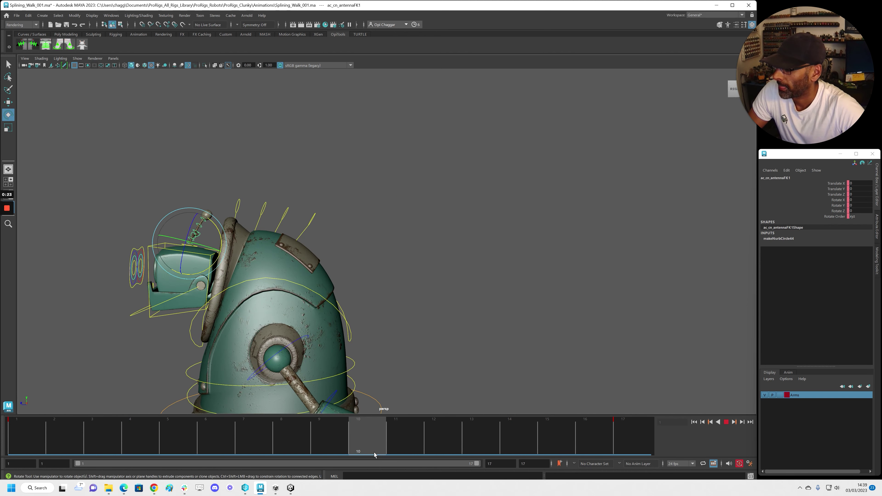
left_click_drag(178, 263, 197, 283)
left_click_drag(330, 445, 260, 445)
key("alt+v")
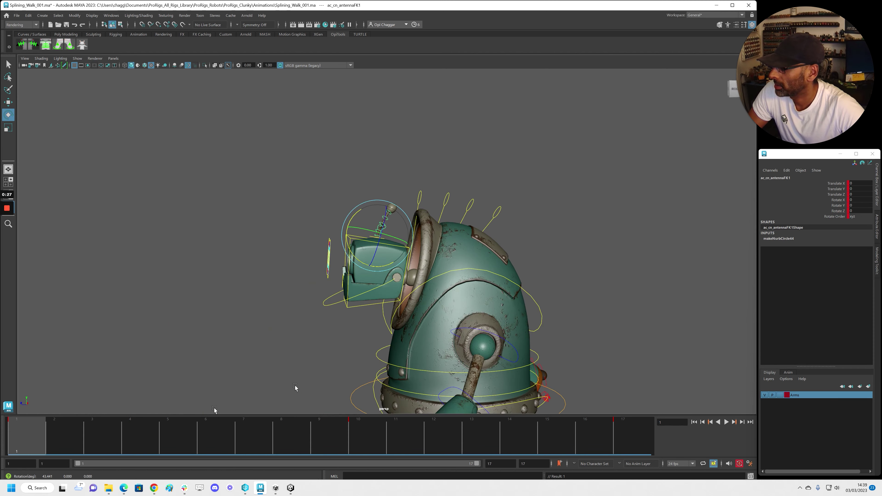
left_click(281, 451)
left_click(361, 442)
right_click_drag(184, 305, 517, 308, "alt")
middle_click_drag(312, 292, 465, 295, "alt")
scroll(535, 289, "up", 3)
key("q")
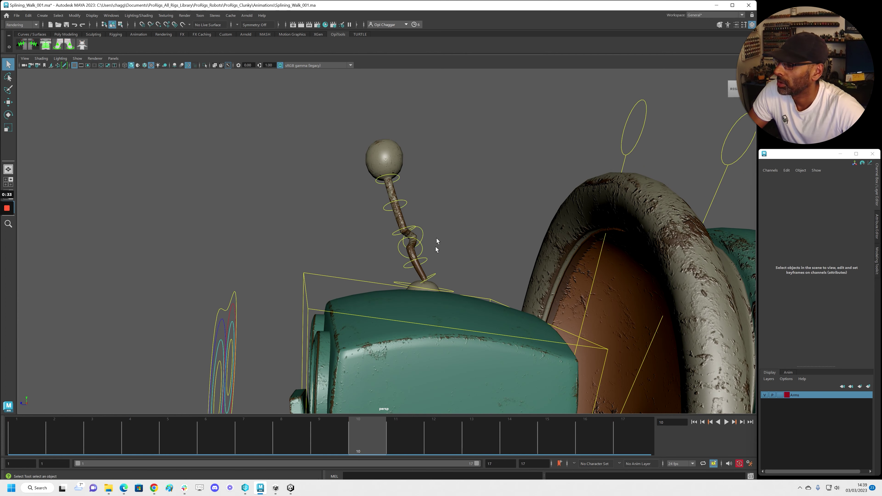
left_click(426, 254)
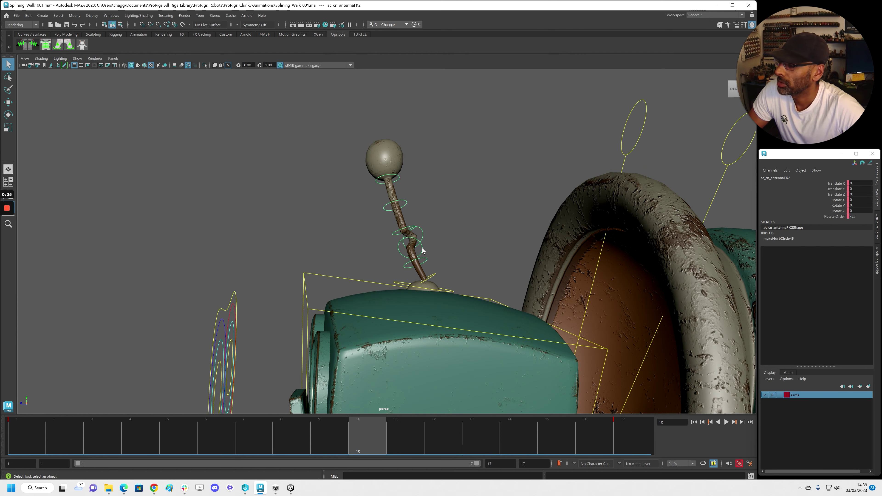
mouse_move(426, 241)
left_mouse_down("alt")
mouse_move(440, 240)
mouse_move(428, 246)
left_mouse_up("alt")
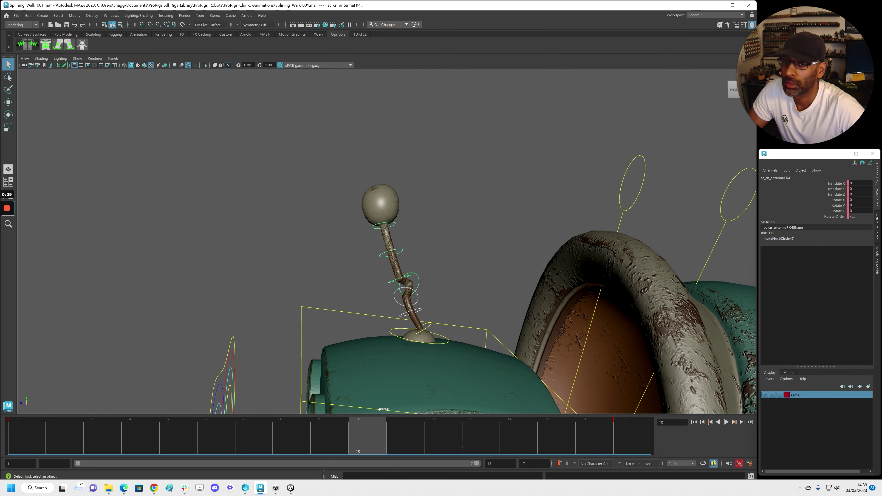
left_click(836, 206)
key("e")
key("q")
left_click(438, 266)
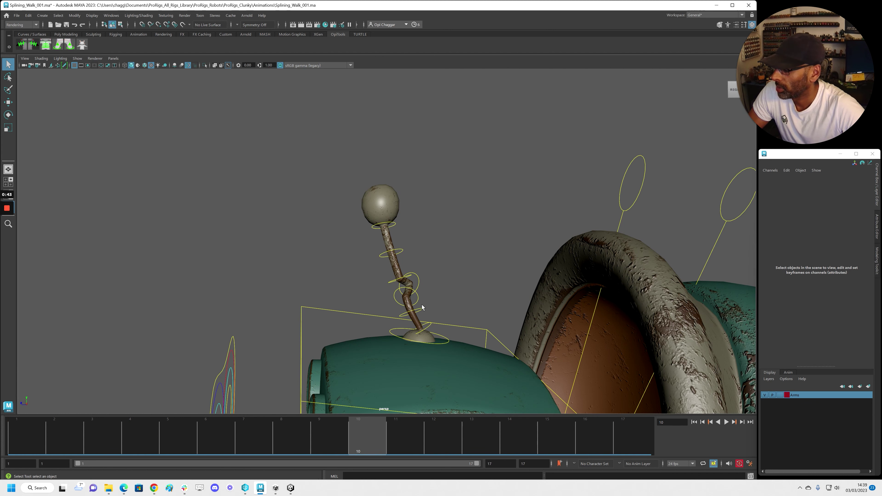
left_click(423, 310)
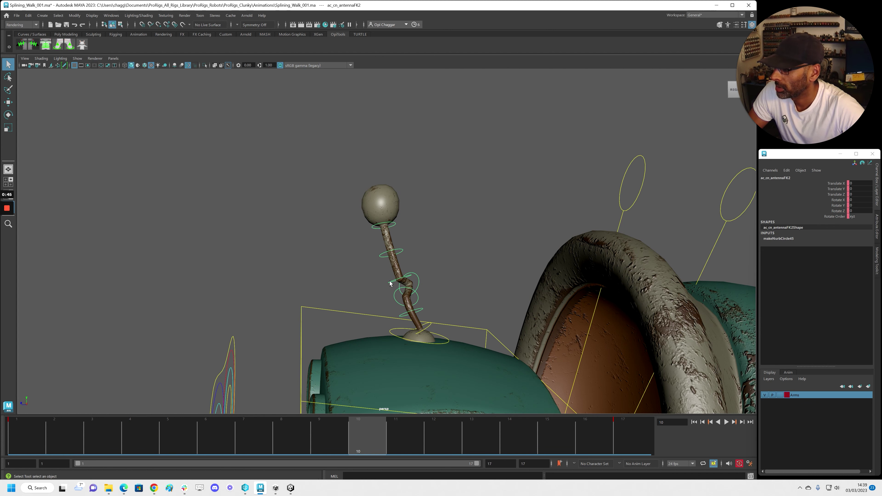
left_click(399, 255, "shift")
left_click(423, 256)
left_click(404, 313)
left_click_drag(405, 309, 290, 283, "alt")
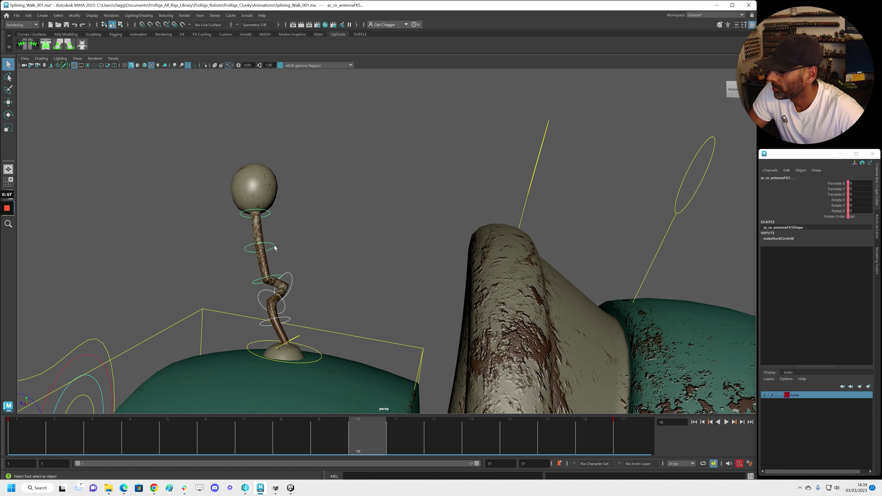
Step: At frame 10, rotate antennaFK2 to about -10° in X and bend antennaFK3 toward the robot's back
left_click(288, 319)
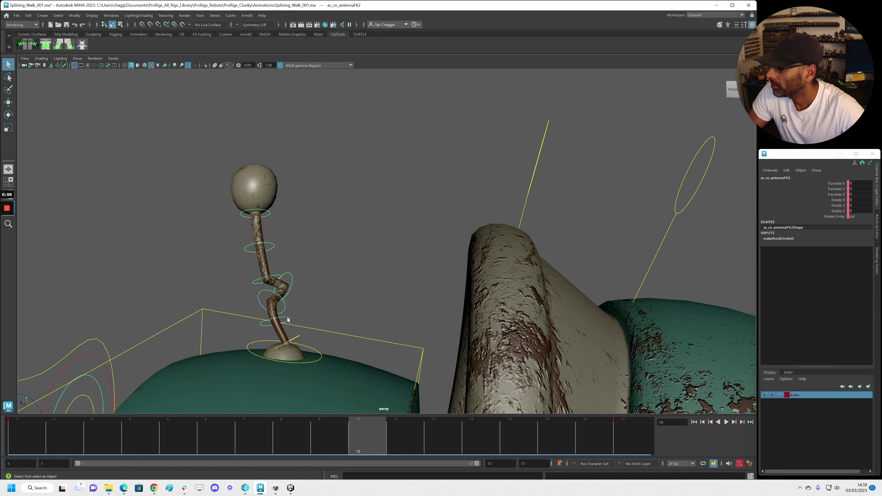
left_click_drag(288, 319, 337, 306, "alt")
key("e")
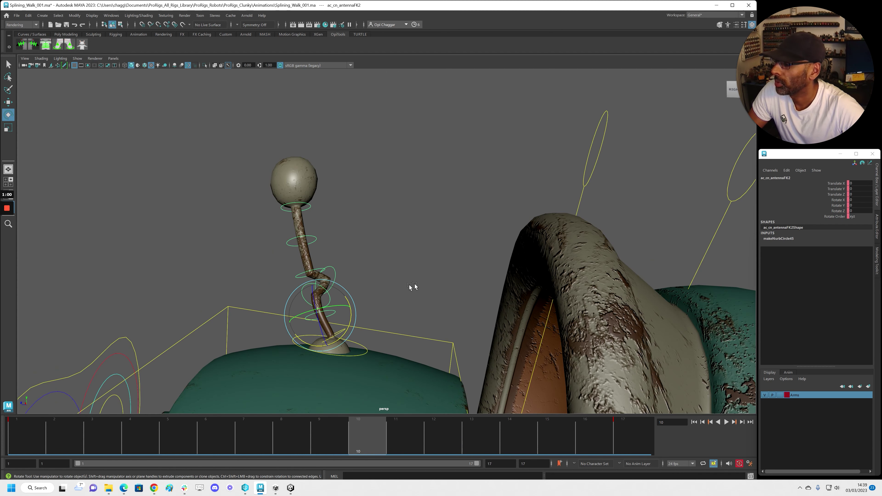
left_click(837, 205)
left_click_drag(351, 315, 353, 323)
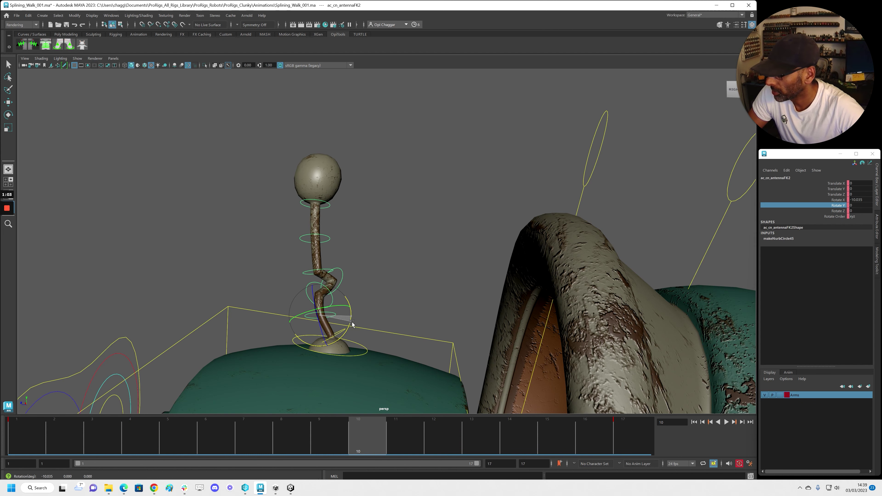
left_click(361, 272)
left_click(309, 292)
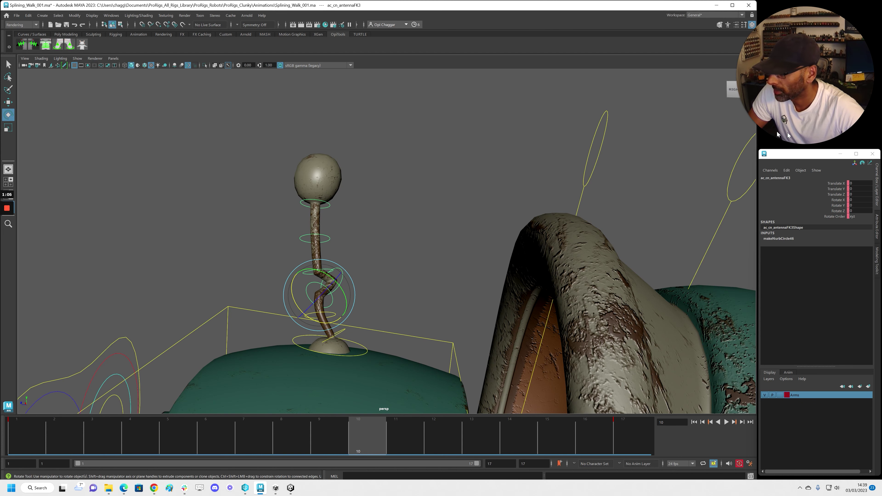
left_click(838, 205)
left_click_drag(335, 325, 328, 320)
Step: Bend antennaFK4 and antennaFK5 further toward the robot's back at frame 10
left_click(361, 289)
left_click(347, 282)
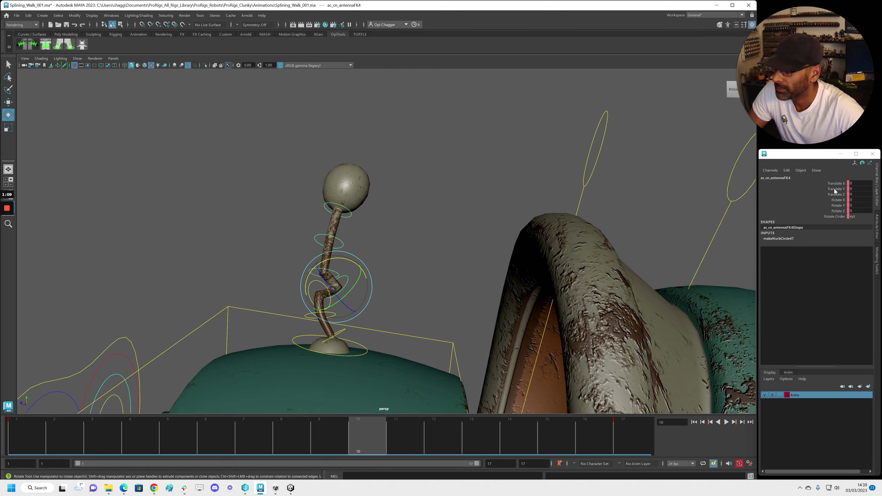
left_click(828, 206)
left_click_drag(335, 259, 348, 266)
left_click(322, 253)
left_click(318, 263)
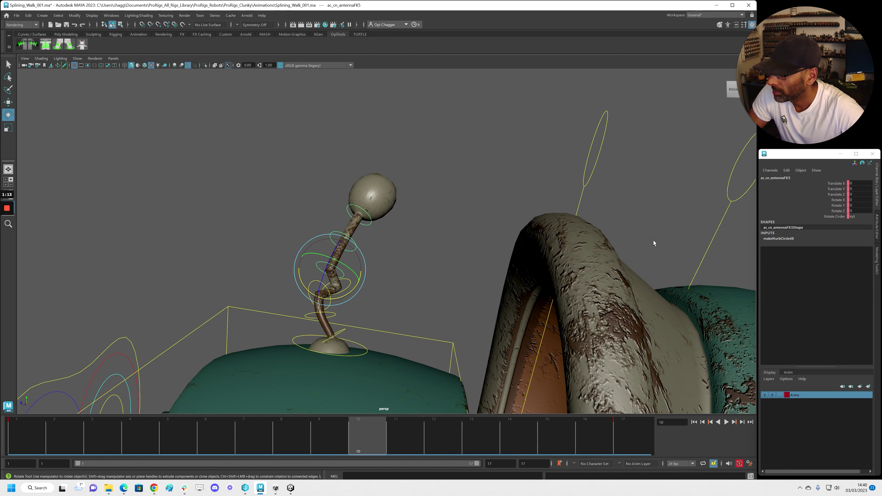
left_click(830, 205)
left_click_drag(302, 284, 300, 276)
Step: Bend antennaFK6 backward and rotate antennaFK7 to about -29.7° in X at frame 10, then preview the walk
left_click(331, 220)
left_click(341, 236)
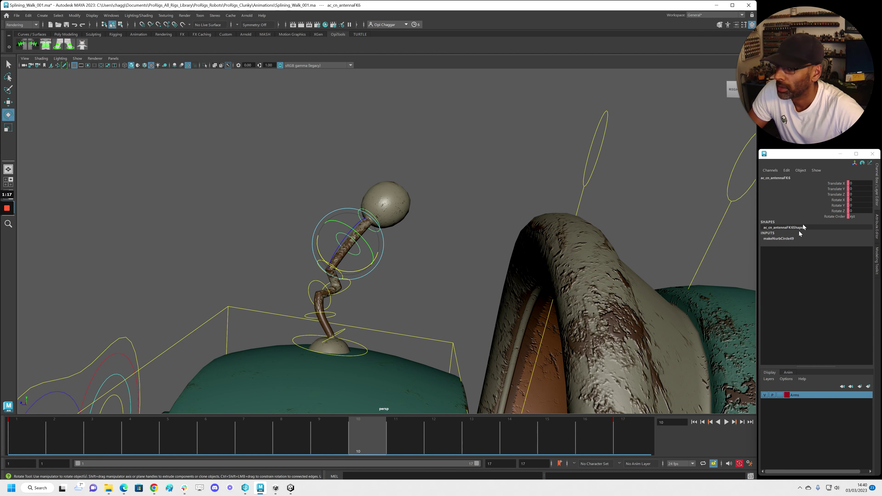
left_click_drag(365, 226, 370, 212)
left_click(371, 214)
left_click(381, 232)
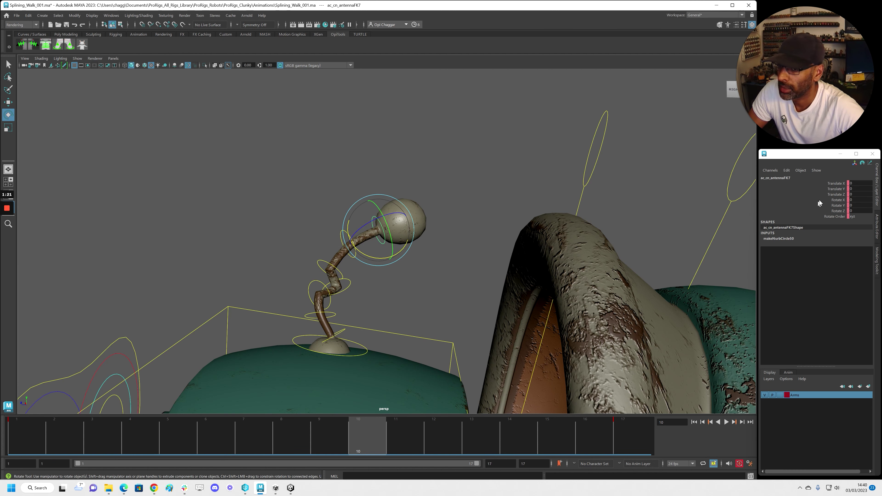
left_click_drag(380, 259, 361, 252)
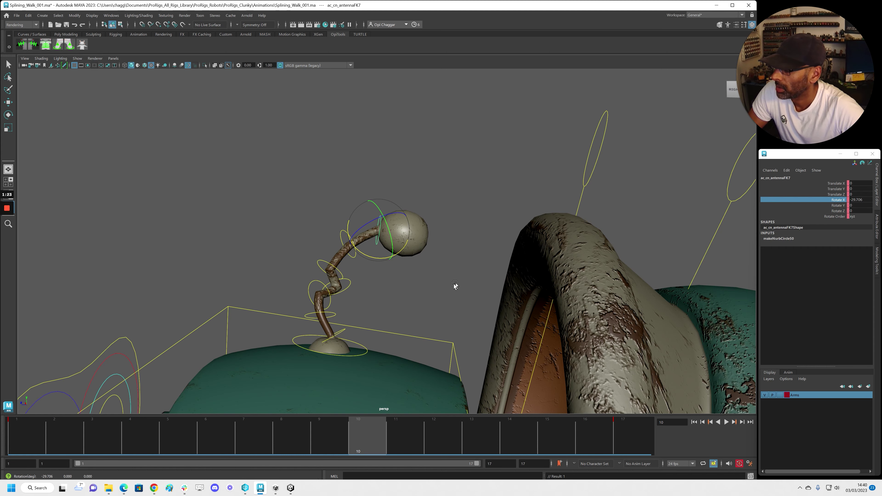
right_click_drag(455, 286, 314, 304, "alt")
key("alt+v")
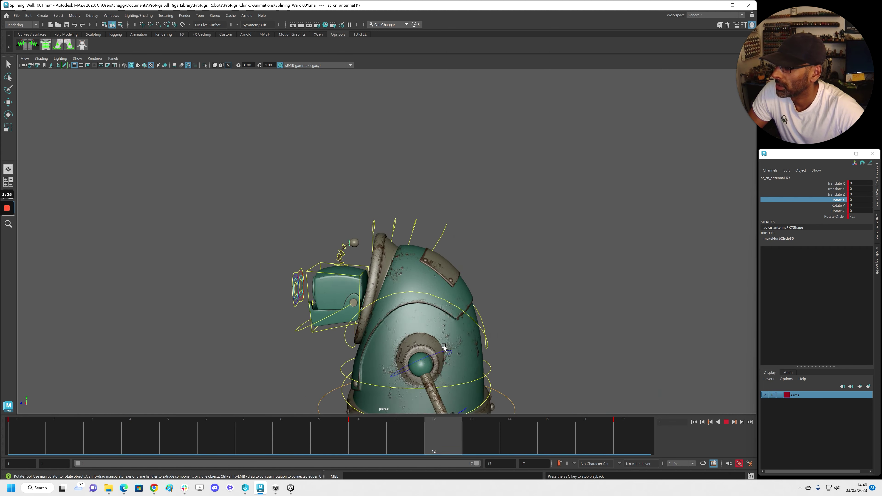
left_click(360, 432)
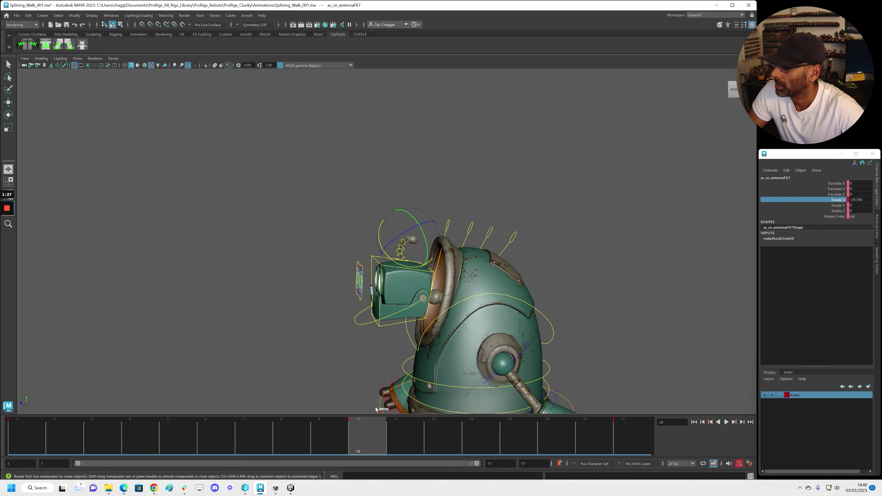
Step: At frame 17, rotate the antenna controls to bend the antenna forward, and key their rotation
left_click(629, 432)
right_click_drag(347, 264, 452, 264, "alt")
left_click_drag(392, 265, 395, 259)
key("shift+e")
key("q")
left_click(364, 273)
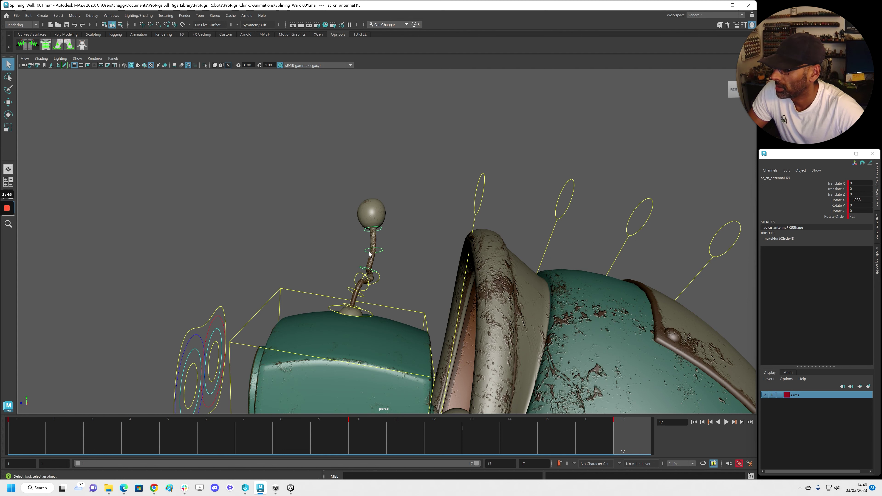
Step: Copy the antenna controls' keyed pose from frame 17 to frame 1 and play back the loop
left_click(381, 230)
key("w")
left_click_drag(627, 425, 25, 425)
key("e")
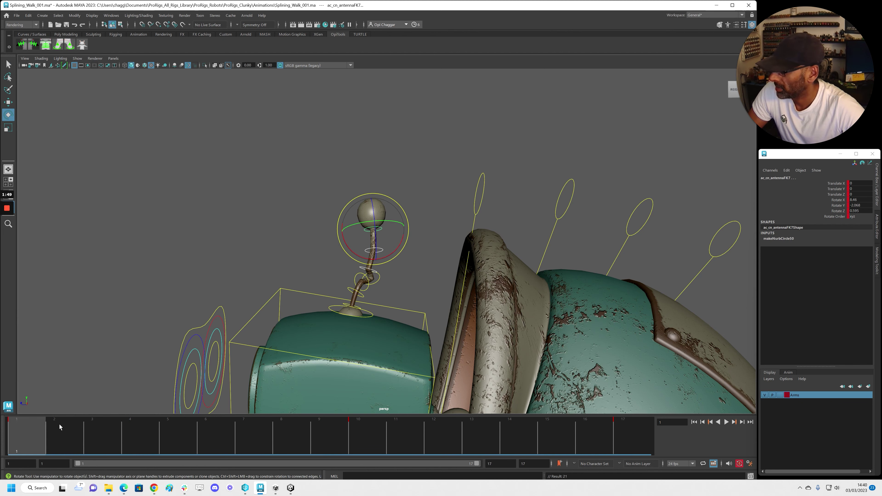
key("alt+v")
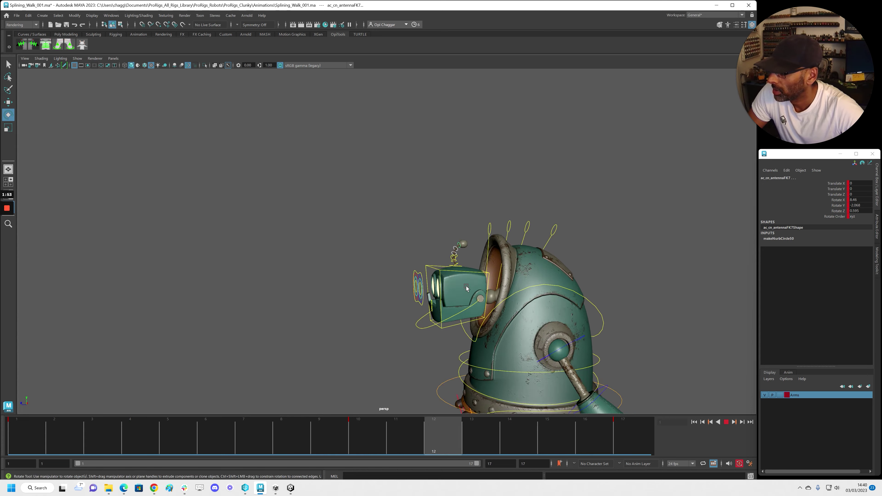
key("alt+v")
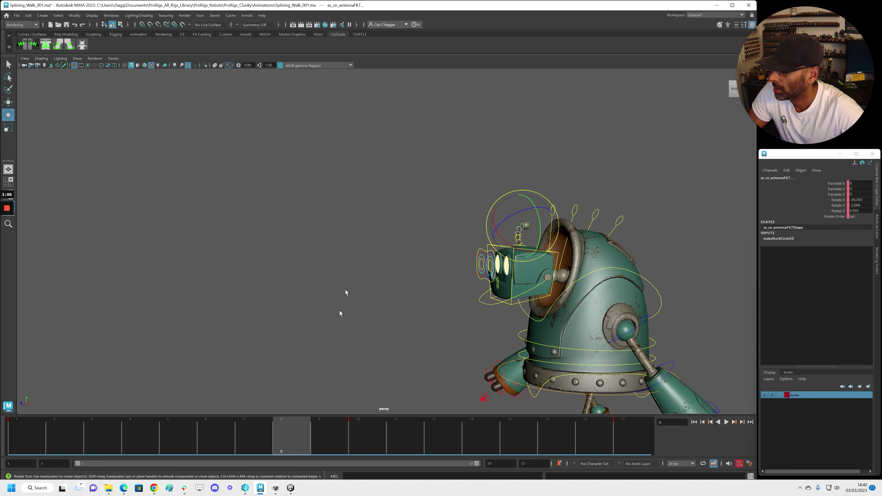
Step: Shift all animation keys of the mid-antenna control antennaFK5 later in time on its curves
left_click_drag(291, 423, 24, 422)
right_click_drag(244, 315, 285, 306, "alt")
middle_click_drag(285, 306, 35, 270, "alt")
right_click_drag(217, 270, 285, 232, "alt")
left_click(332, 204)
left_click(361, 318)
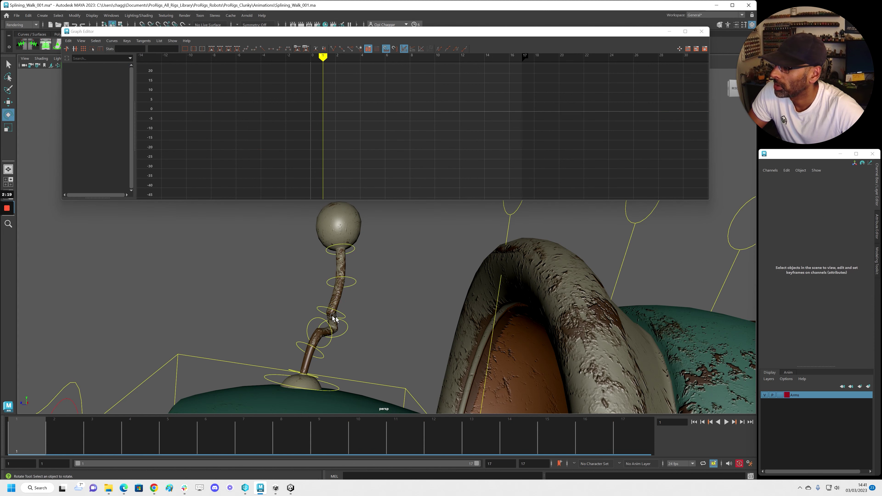
left_click(321, 306)
scroll(469, 135, "down", 5)
left_click_drag(291, 81, 580, 172)
scroll(492, 159, "up", 3)
middle_click_drag(492, 158, 553, 159, "shift")
left_click(430, 280)
Step: Shift all animation keys of antennaFK6, the control below the antenna tip, later in time
left_click(354, 287)
scroll(435, 162, "down", 3)
left_click_drag(224, 72, 600, 166)
middle_click_drag(543, 187, 621, 190, "shift")
left_click(462, 273)
Step: Shift all animation keys of the tip control antennaFK7 five frames later
left_click(380, 276)
key("f")
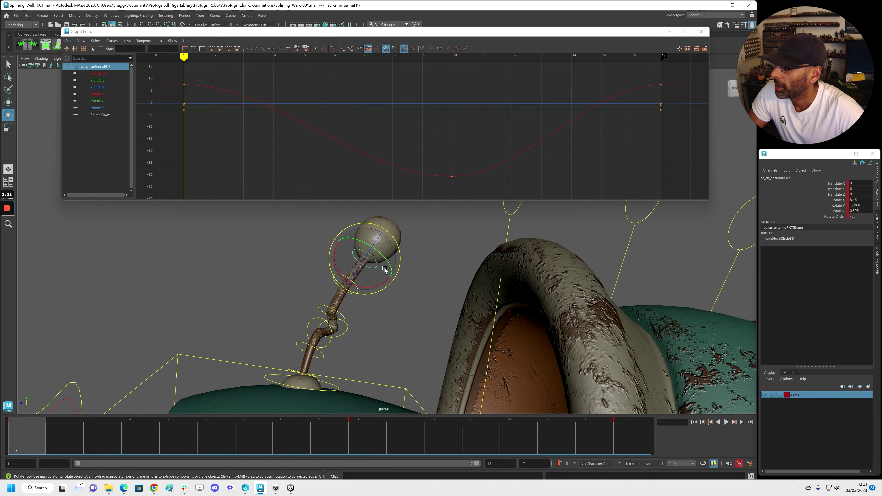
left_click_drag(416, 150, 553, 164)
key("f")
middle_click_drag(497, 153, 595, 164, "shift")
Step: Play the walk with the curve editor closed and the rig controls hidden to examine the antenna's overlapping motion
right_click_drag(546, 270, 309, 274, "alt")
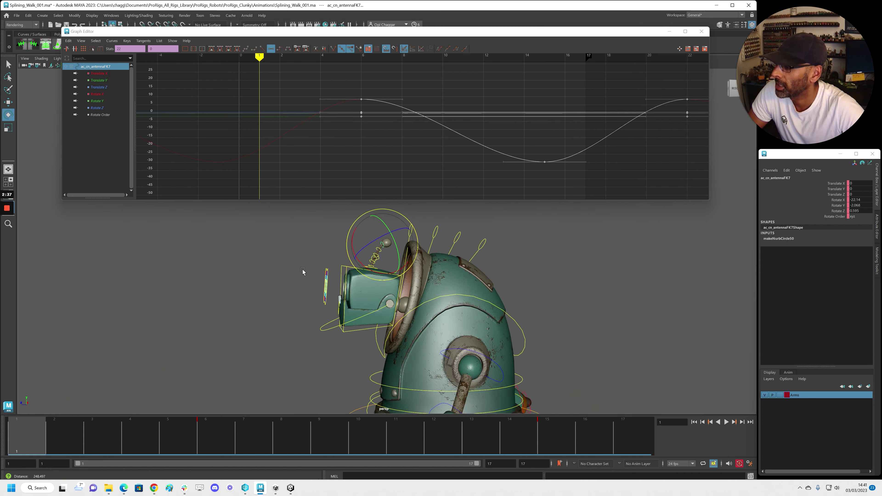
left_click_drag(309, 274, 330, 270, "alt")
key("alt+v")
left_click(702, 31)
key("alt+1")
right_click_drag(521, 293, 423, 293, "alt")
left_click_drag(404, 286, 387, 286, "alt")
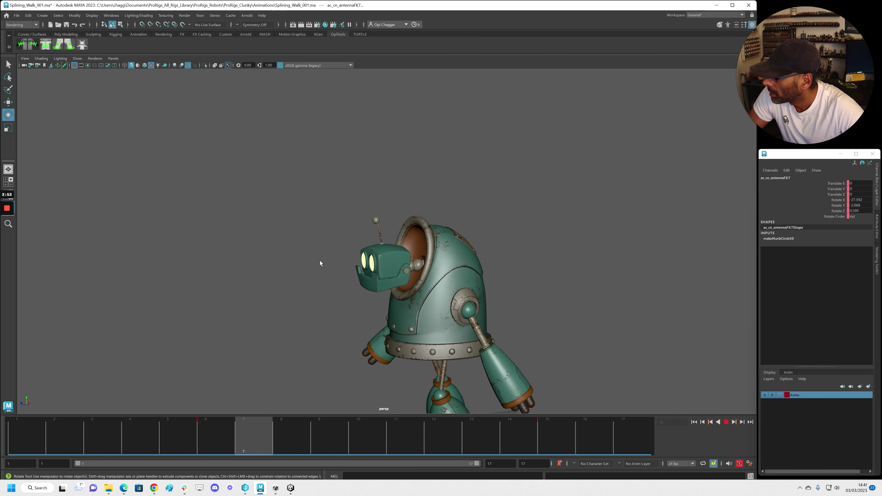
key("space")
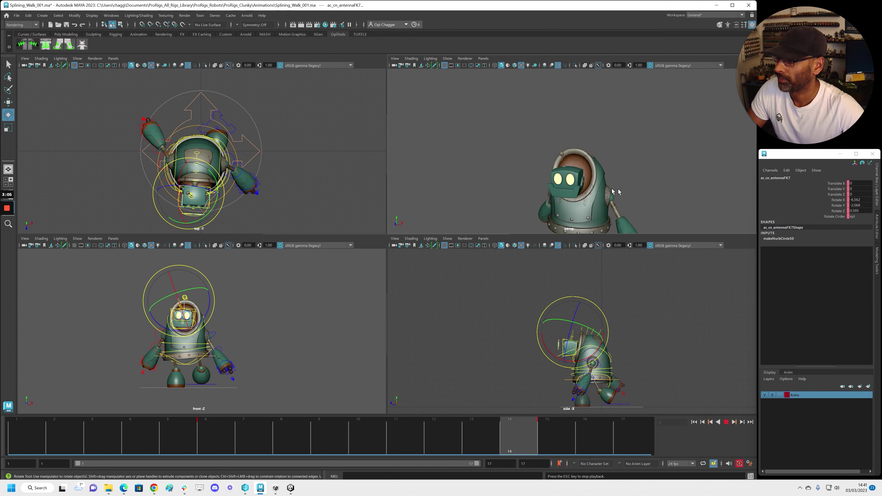
key("space")
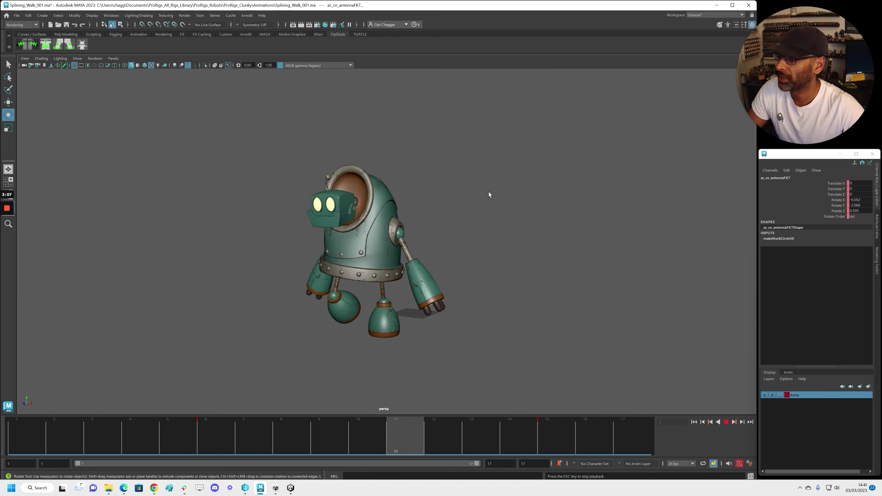
key("Escape")
Step: Return to frame 1 with the robot's head in close-up and show the rig controls again
right_click_drag(322, 237, 441, 233, "alt")
middle_click_drag(322, 226, 335, 304, "alt")
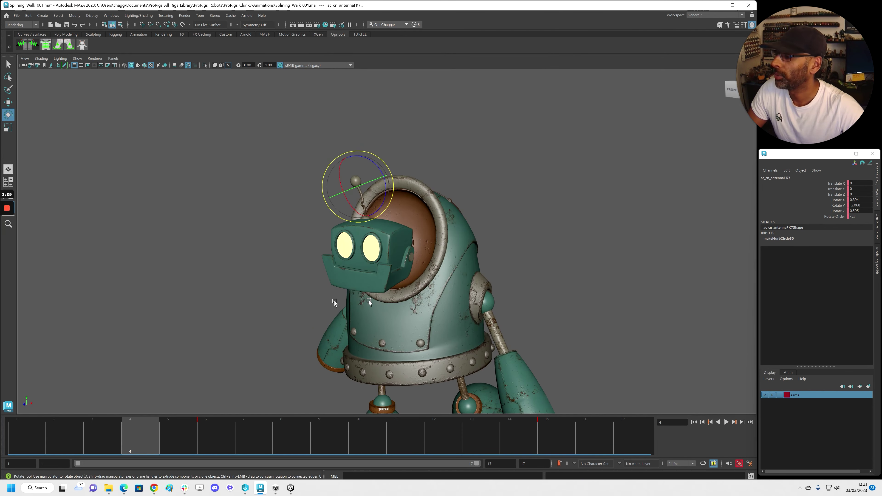
right_click_drag(334, 303, 468, 295, "alt")
key("alt+v")
key("alt+shift+v")
middle_click_drag(429, 327, 356, 307, "alt")
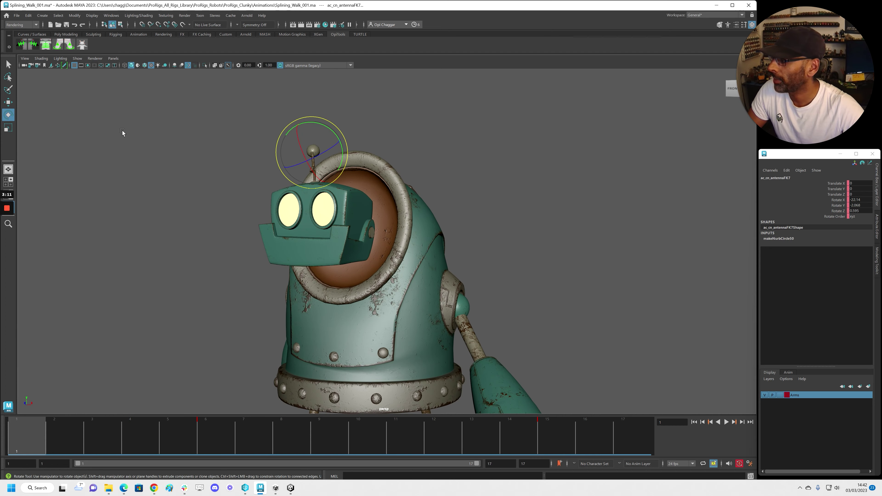
key("alt+1")
left_click_drag(278, 214, 285, 225, "alt")
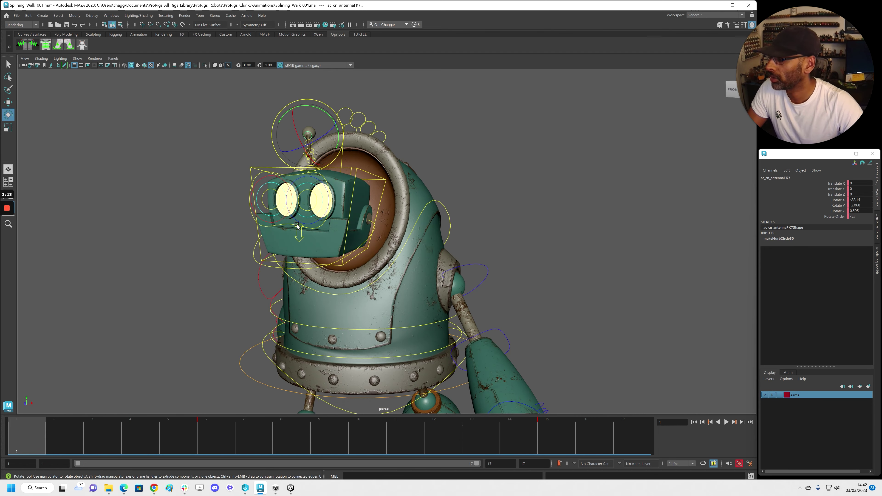
Step: Try rotating the right eye's lids with Both Lids Rz, and with Upper and Lower Lid Rz together
left_click(259, 184)
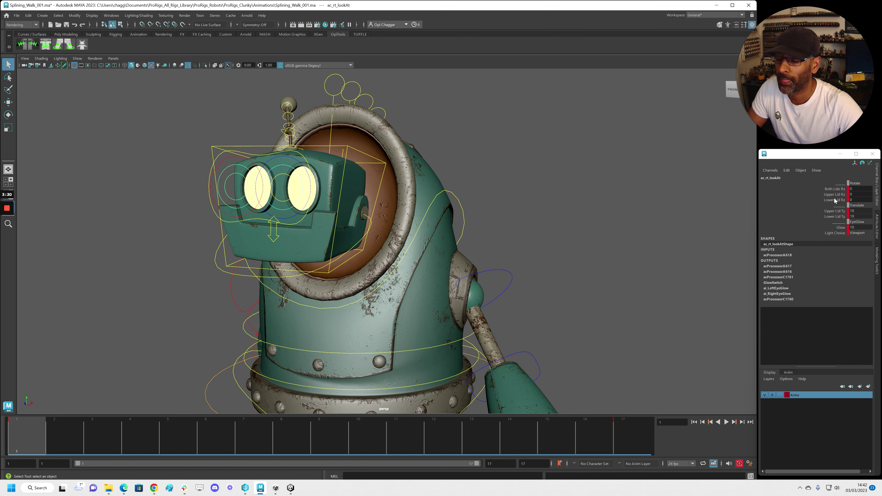
left_click(835, 189)
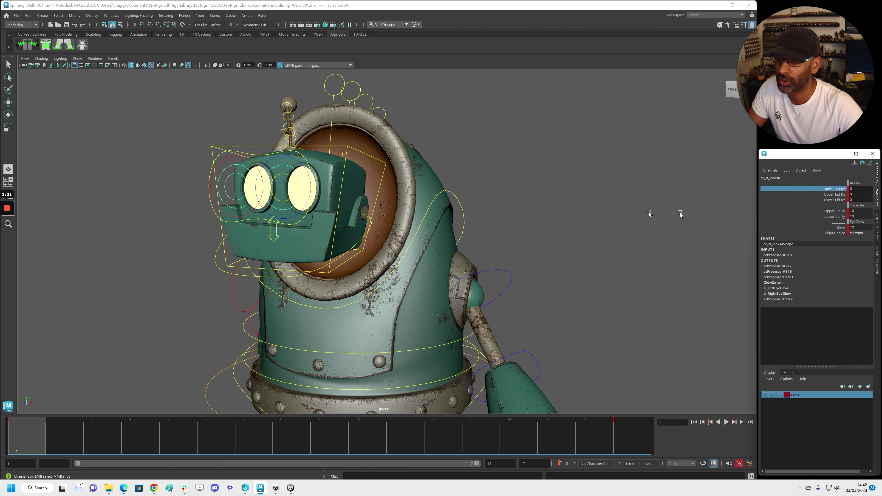
middle_click_drag(630, 209, 333, 209)
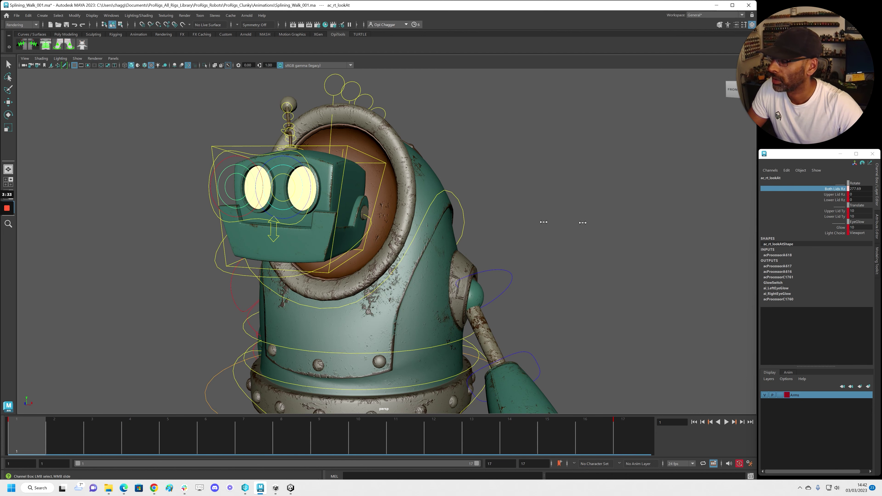
key("ctrl+z")
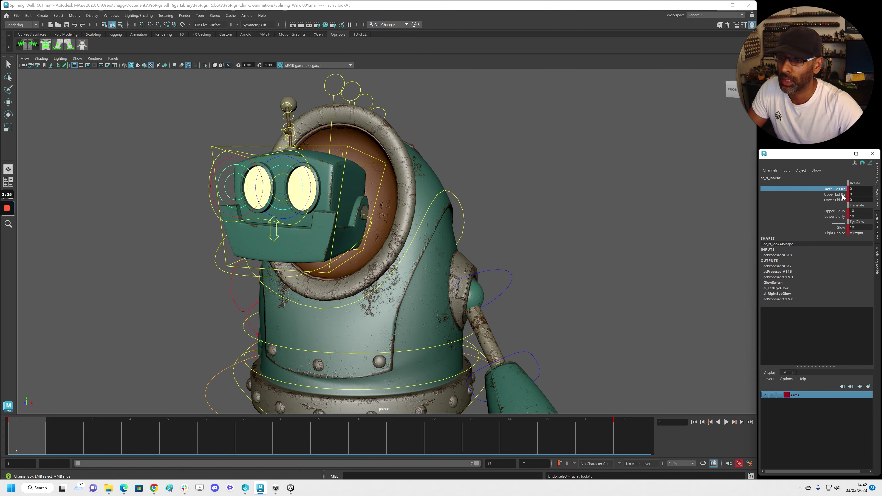
left_click_drag(834, 194, 835, 200)
middle_click_drag(650, 222, 433, 211)
key("ctrl+z")
Step: Partly close the lids of both eyes by lowering Upper Lid Ty and Lower Lid Ty on the two look-at controls
left_click_drag(834, 211, 835, 216)
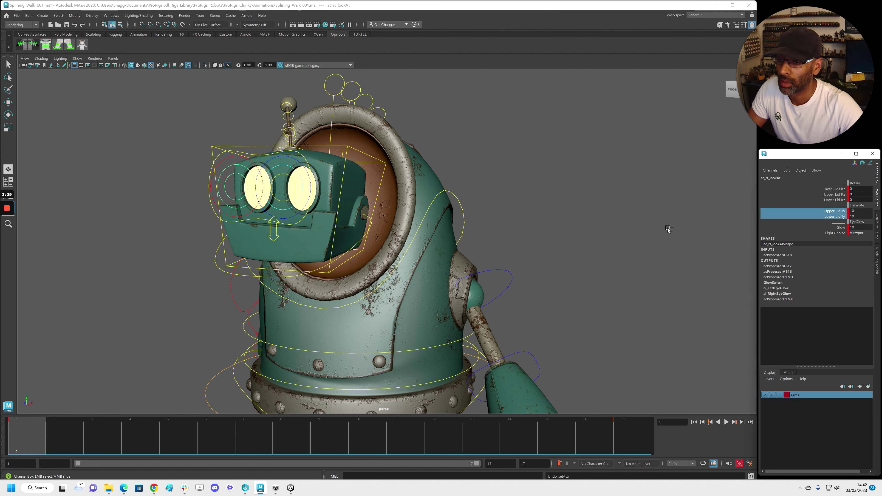
middle_click_drag(705, 222, 513, 225)
left_click(302, 194, "shift")
middle_click_drag(585, 226, 468, 229)
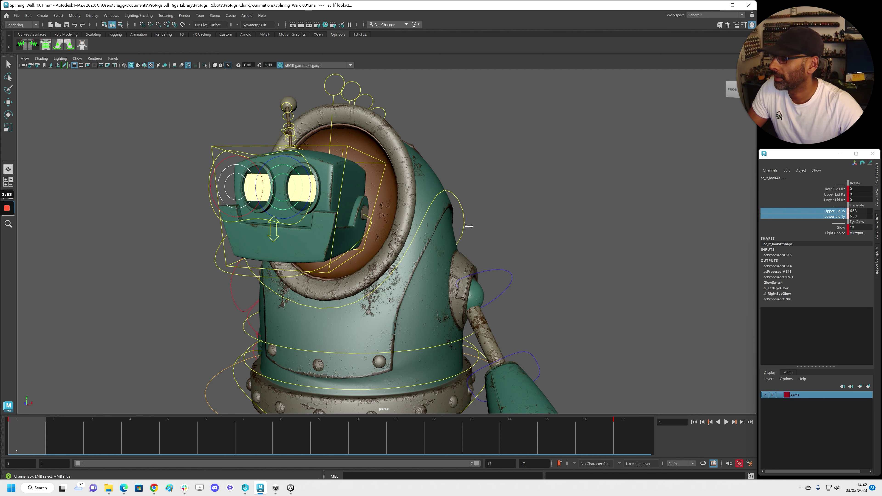
Step: Try rotating the lower lids of both eyes with Lower Lid Rz
left_click(835, 200)
mouse_move(605, 246)
middle_mouse_down()
mouse_move(723, 241)
mouse_move(385, 274)
mouse_move(606, 253)
middle_mouse_up()
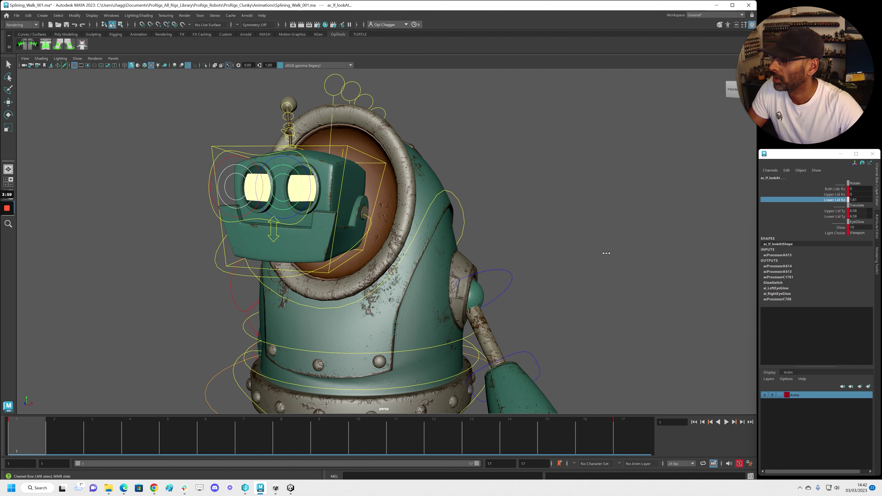
key("ctrl+z")
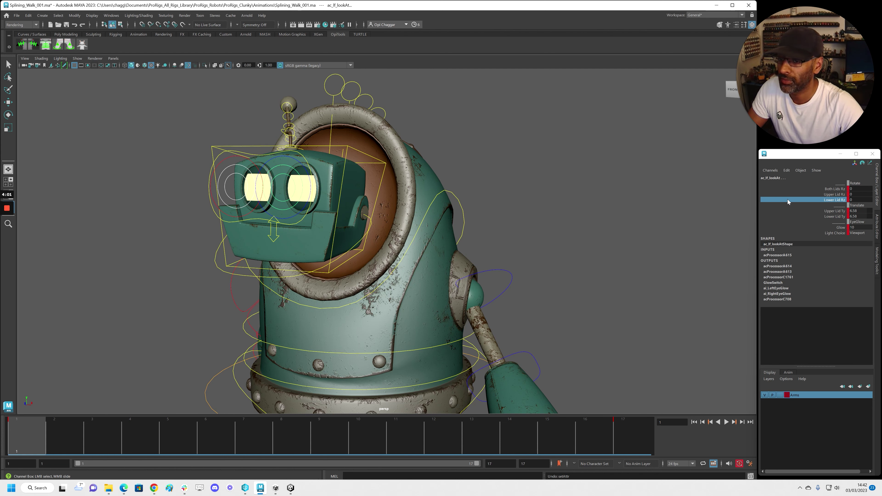
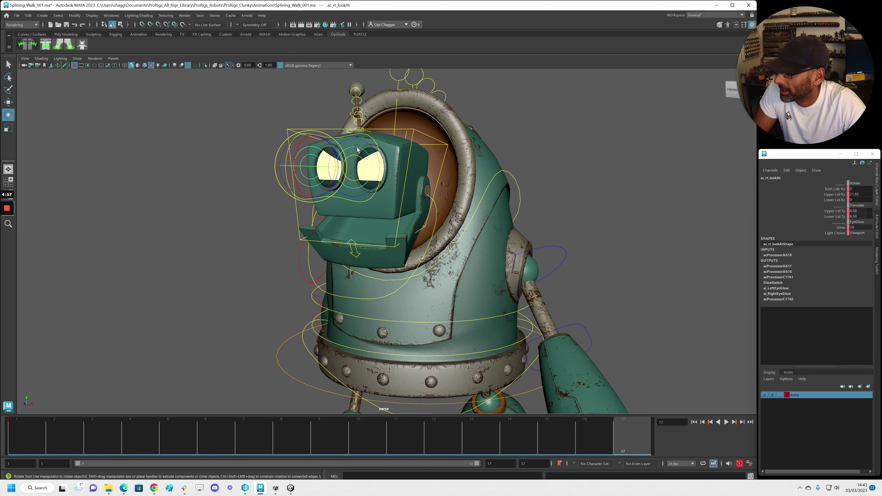
Step: Give both eyes a sad expression by setting Upper Lid Rz to about -21.72 and Lower Lid Rz to about -13.22
left_click(430, 176)
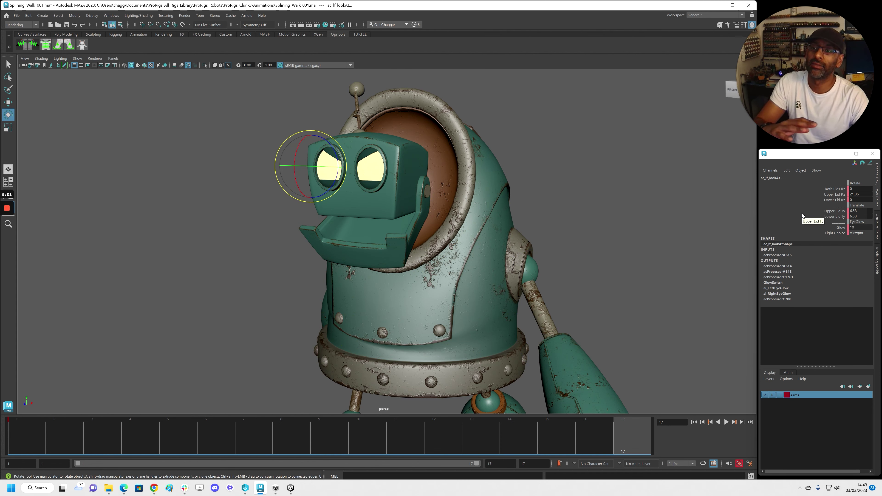
left_click(835, 195)
middle_click_drag(556, 208, 451, 209)
left_click(837, 213)
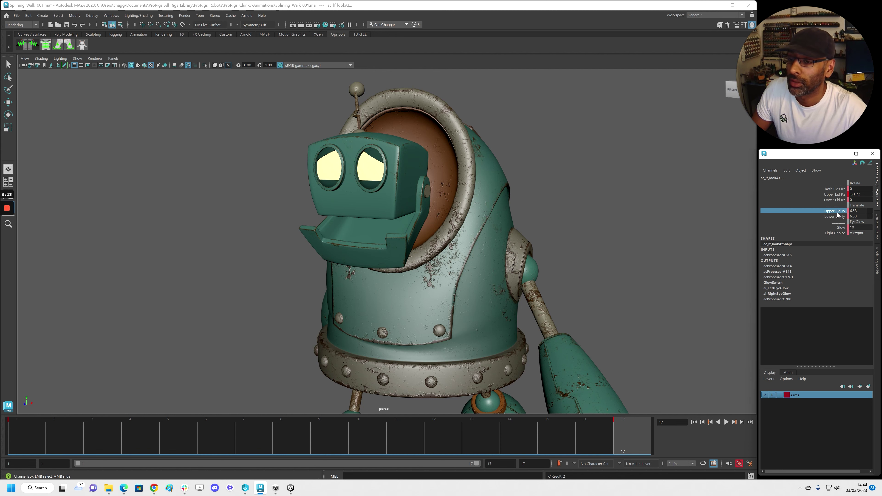
left_click(835, 199)
middle_click_drag(568, 251, 261, 289)
Step: Play the walk with the whole robot in view to examine the new eye expression
right_click_drag(374, 288, 365, 297, "alt")
middle_click_drag(365, 298, 367, 274, "alt")
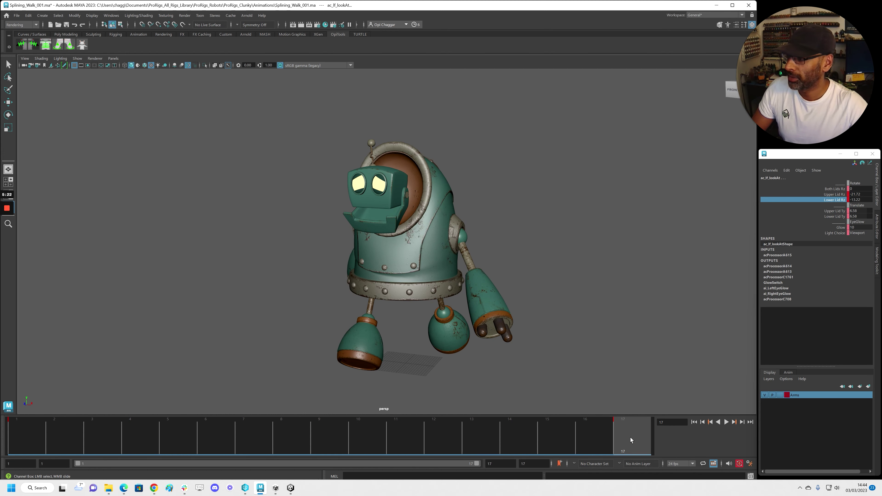
key("alt+v")
scroll(399, 313, "down", 3)
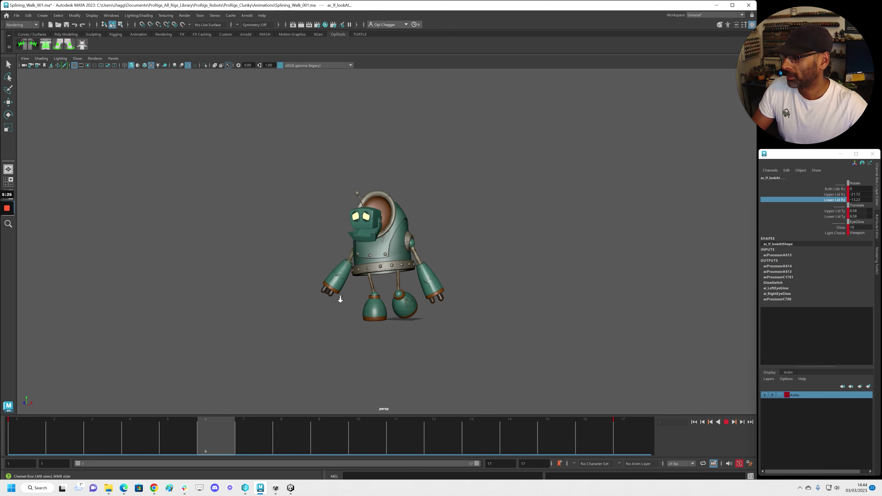
scroll(263, 306, "up", 4)
key("alt+v")
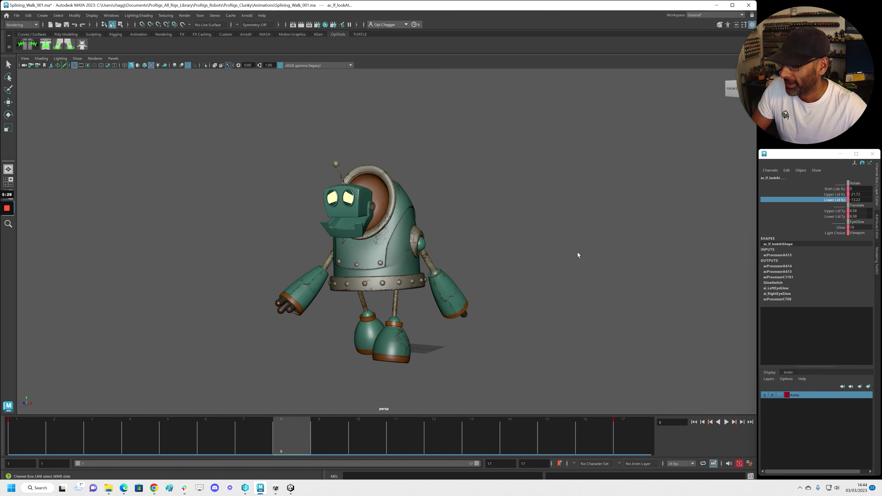
Step: Select the jaw control, rotate the jaw more closed at frame 5 with the rig controls hidden, and key it
key("alt+1")
left_click(342, 248)
key("e")
key("6")
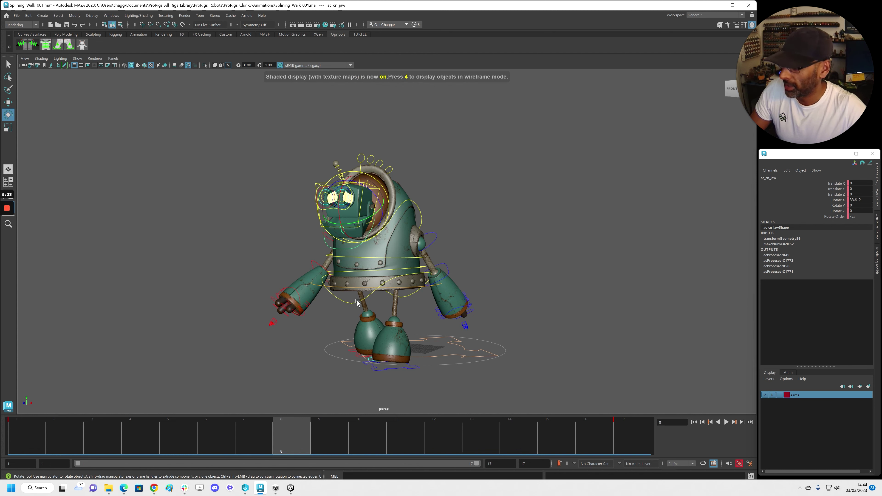
key("alt+1")
left_click_drag(82, 448, 197, 438)
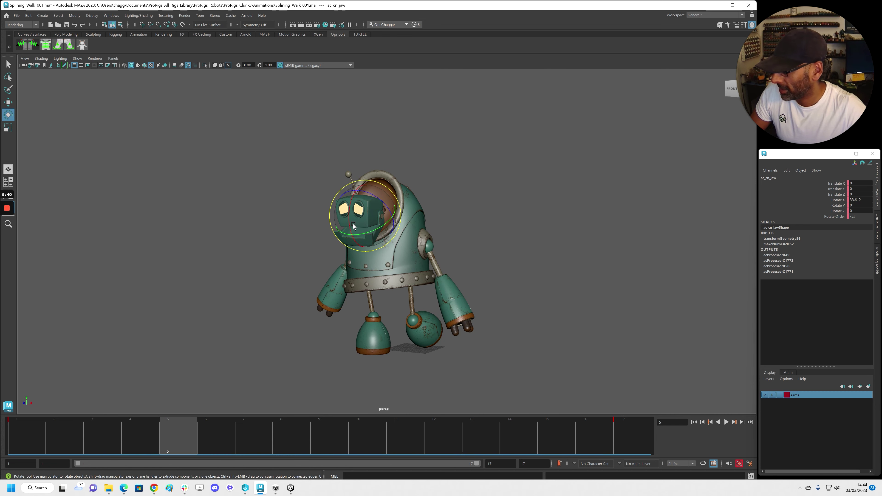
left_click(804, 206)
left_click_drag(364, 251, 365, 232)
key("s")
Step: Key the jaw's rotation at frames 9 and 13 to open and close it again, and play the walk to check it
left_click_drag(142, 439, 330, 436)
left_click_drag(337, 222, 321, 248)
key("alt+v")
key("s")
key("alt+v")
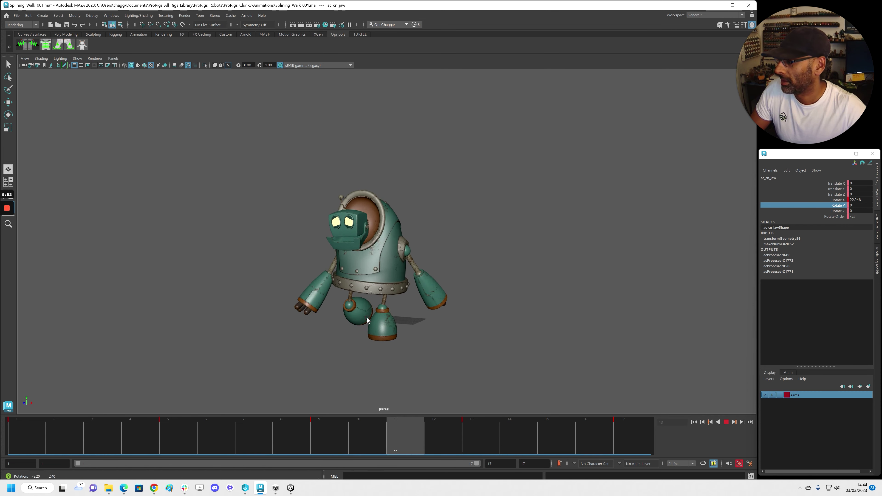
key("alt+v")
Step: Set the jaw's animation to cycle beyond its keys and shift its Rotate X keys one frame later, starting at frame 2
key("ctrl+shift+c")
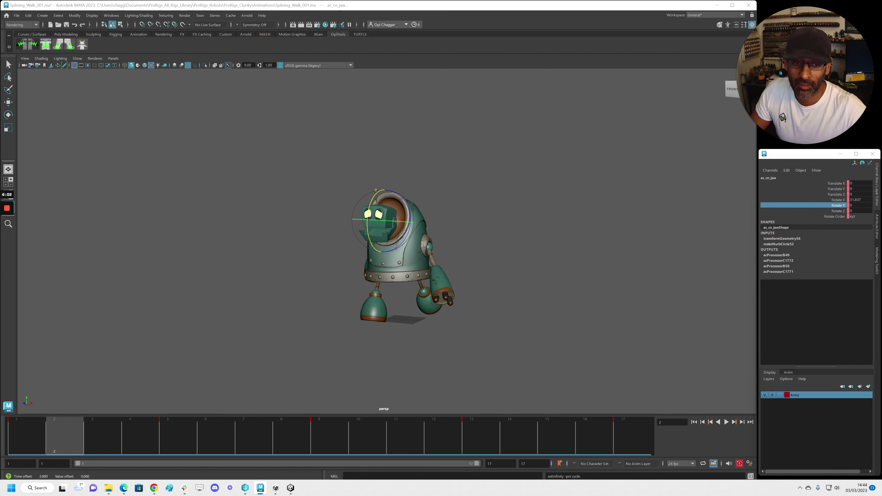
key("alt+v")
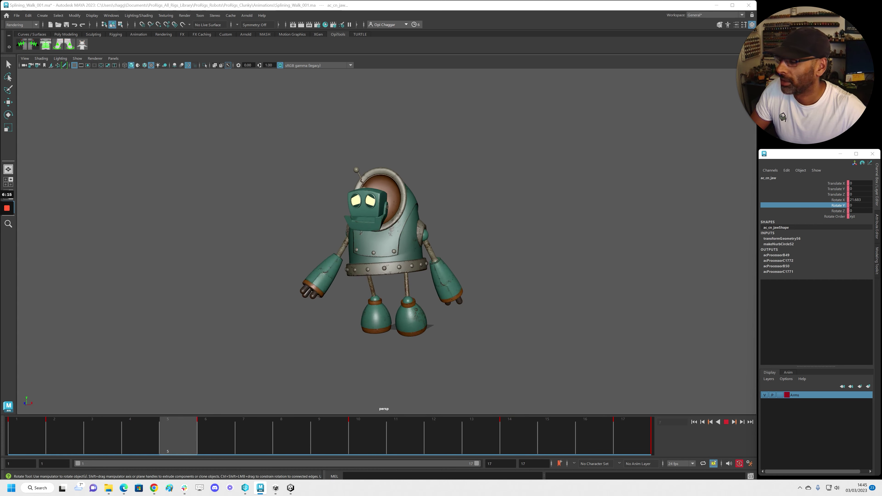
left_click_drag(0, 64, 264, 39)
middle_click_drag(409, 120, 391, 119)
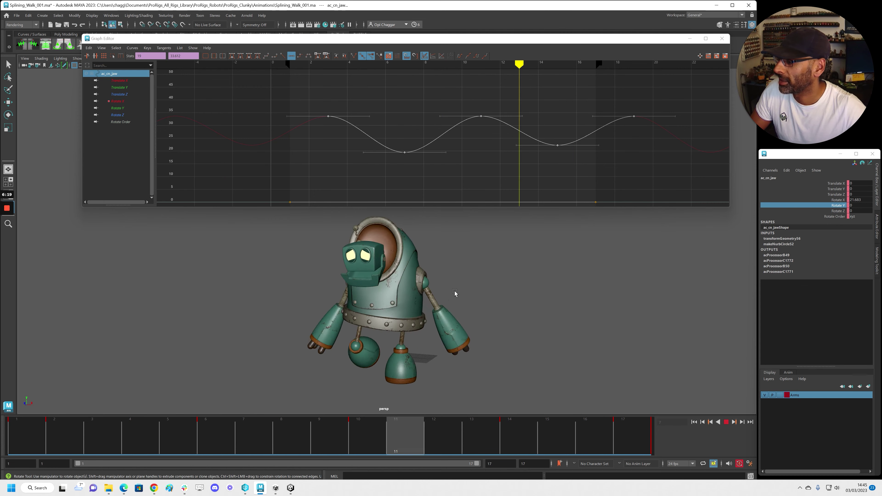
mouse_move(429, 182)
middle_mouse_down()
mouse_move(398, 183)
mouse_move(410, 168)
mouse_move(454, 164)
mouse_move(437, 167)
middle_mouse_up()
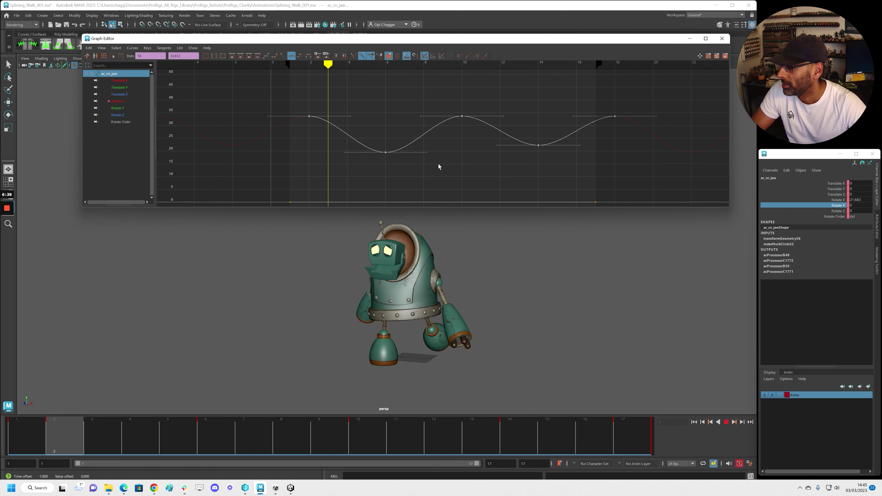
Step: Try a wider jaw swing by spreading the Rotate X peak and low keys further apart, and bring them back closer together
left_click_drag(292, 100, 630, 128)
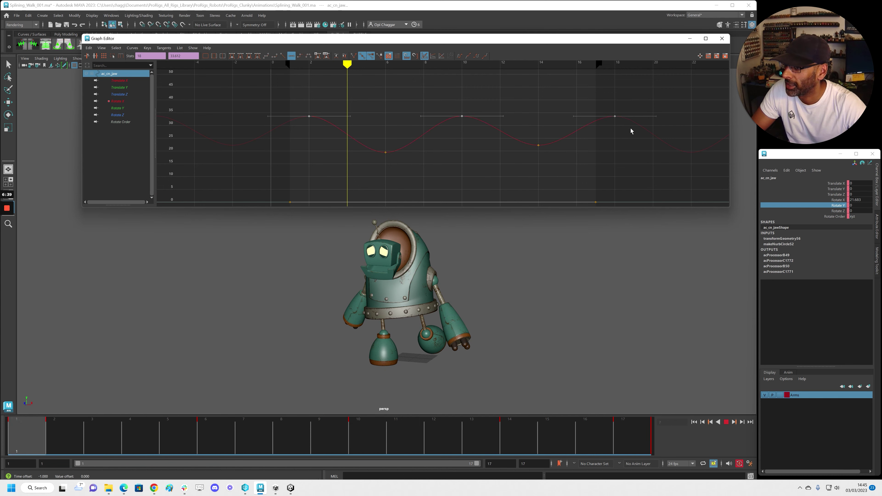
key("w")
middle_click_drag(620, 154, 622, 138)
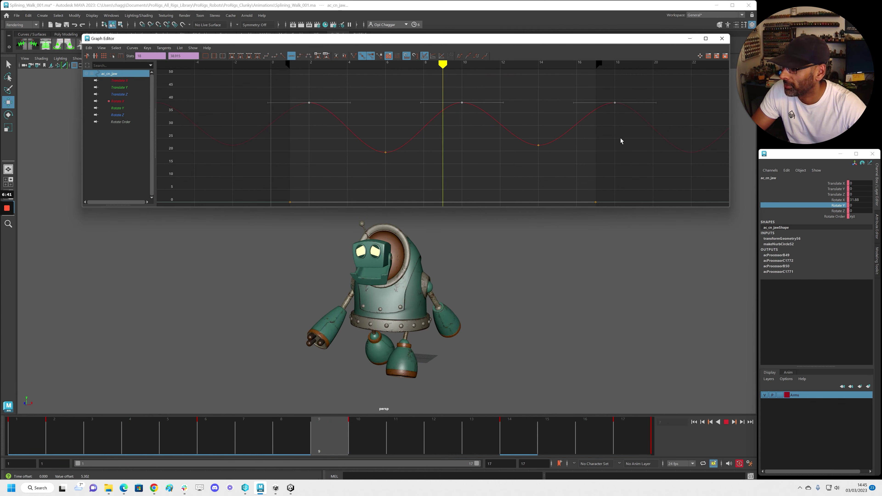
left_click_drag(369, 142, 573, 169)
middle_click_drag(573, 169, 573, 191)
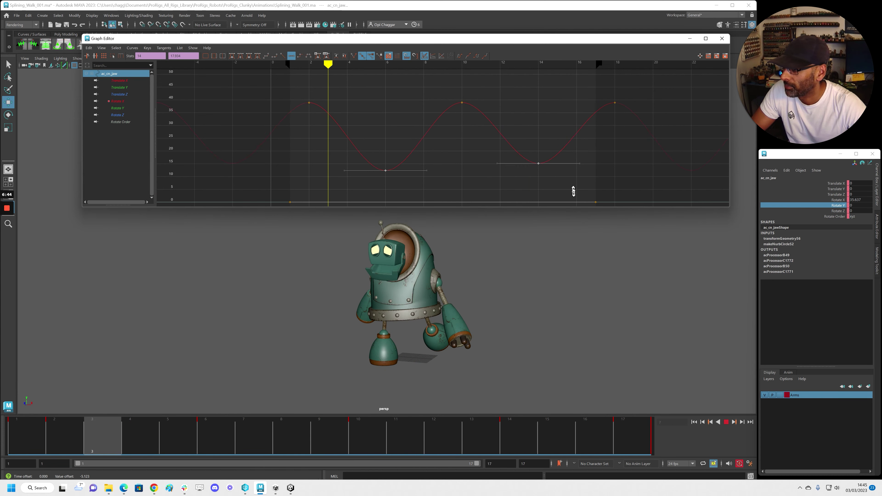
middle_click_drag(559, 148, 517, 122)
left_click_drag(267, 91, 640, 130)
middle_click_drag(640, 130, 640, 141)
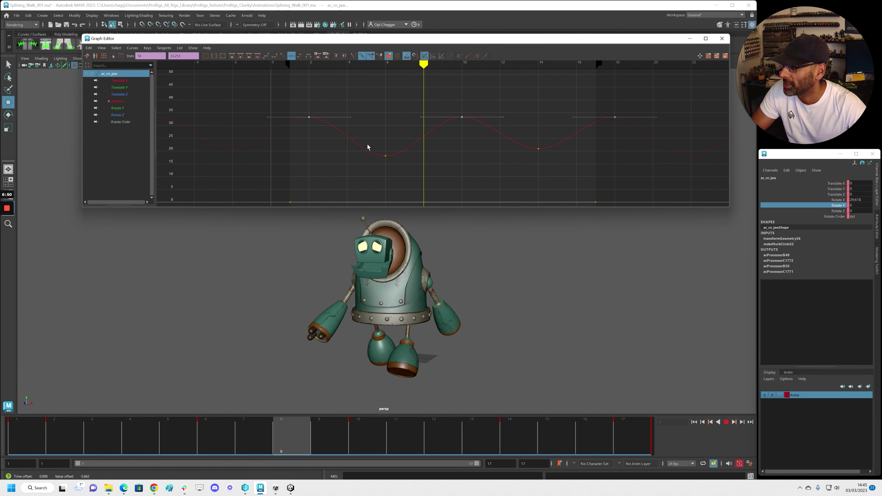
Step: Lower the jaw's Rotate X peak keys to about 29 and even out its low keys at about 15
left_click_drag(378, 145, 552, 165)
middle_click_drag(553, 163, 552, 167)
left_click_drag(524, 142, 552, 163)
middle_click_drag(553, 157, 553, 163)
left_click_drag(289, 94, 644, 132)
middle_click_drag(644, 131, 642, 142)
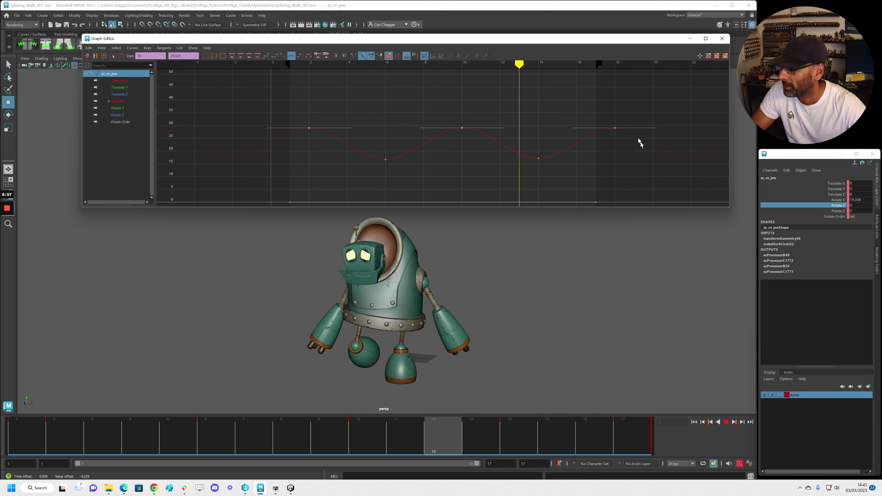
left_click_drag(376, 149, 571, 176)
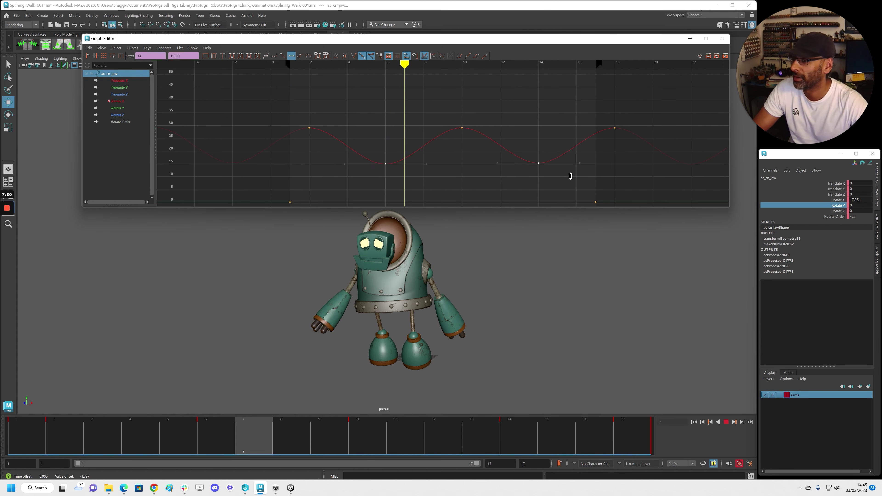
Step: Stop the walk at frame 1 and frame the feet in the side view with the rig controls shown and the Graph Editor open
left_click_drag(570, 38, 881, 38)
key("alt+v")
left_click_drag(504, 295, 417, 296, "alt")
left_click(374, 359)
left_click_drag(881, 104, 263, 50)
middle_click_drag(302, 302, 312, 327, "alt")
right_click_drag(311, 327, 403, 316, "alt")
key("space")
key("space")
right_click_drag(488, 302, 556, 303, "alt")
middle_click_drag(417, 330, 494, 268, "alt")
left_click_drag(427, 72, 256, 72)
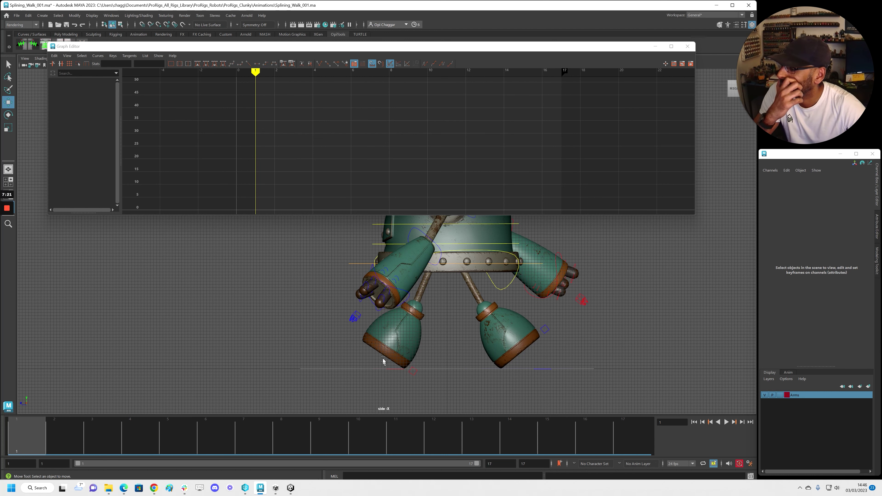
Step: Switch to the four-view layout, select the right foot IK control and isolate its Foot Roll curve in the Graph Editor
key("space")
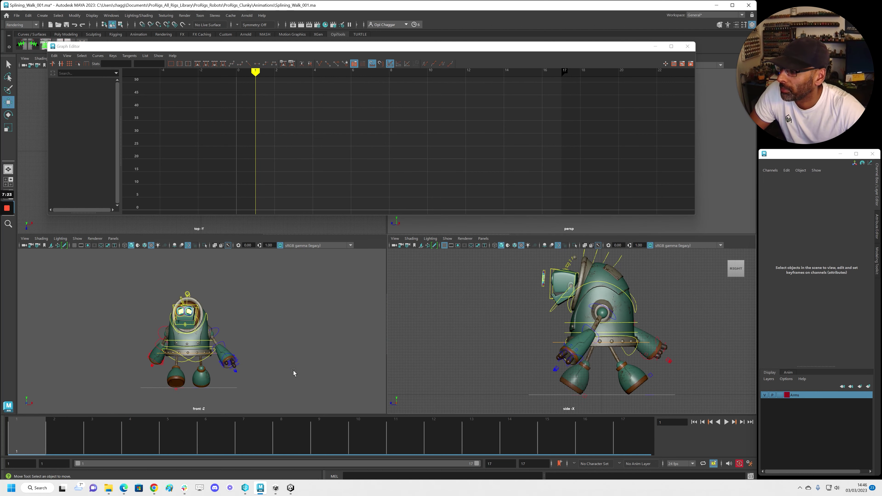
left_click_drag(567, 49, 563, 31)
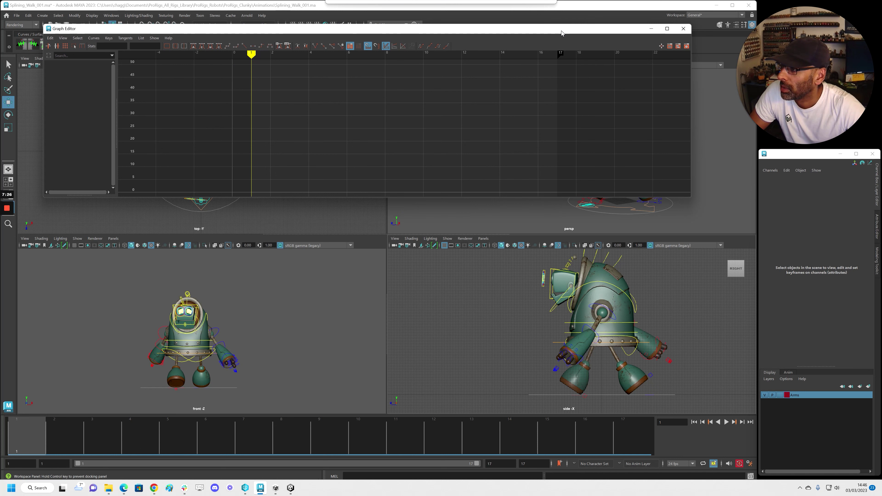
left_click_drag(569, 208, 601, 214, "alt")
middle_click_drag(601, 214, 537, 218, "alt")
left_click(538, 218)
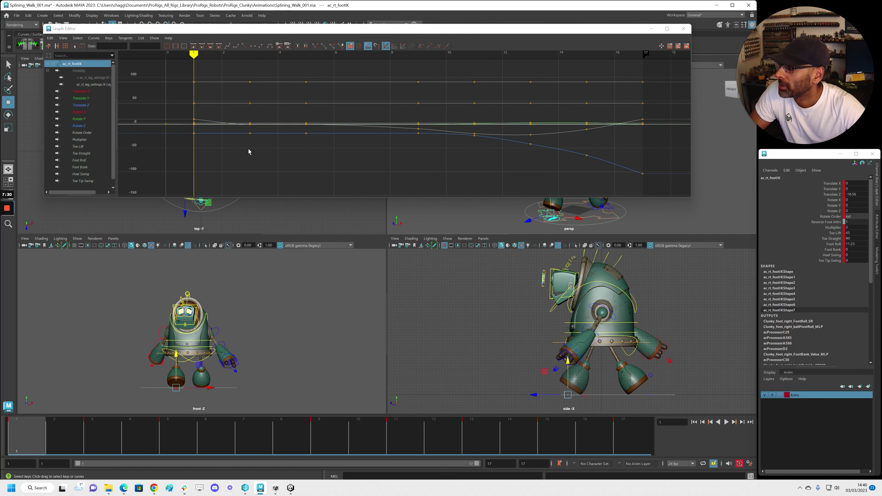
left_click(83, 161)
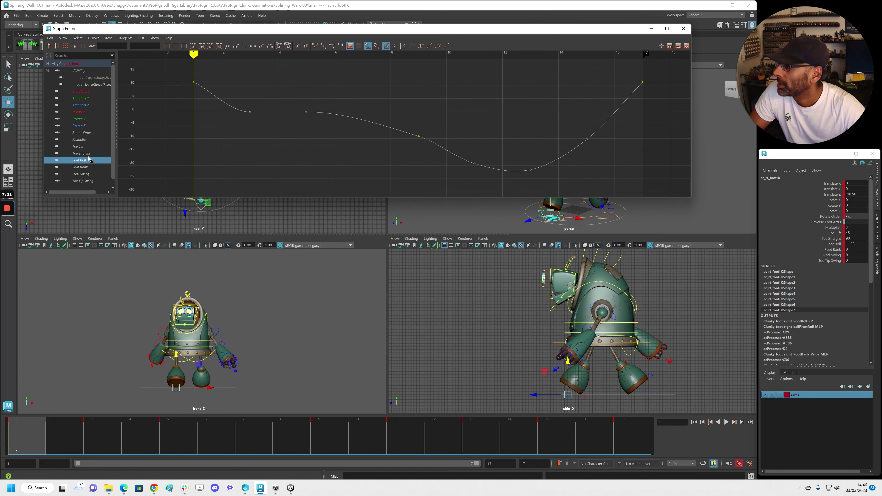
Step: Steepen the right foot's Foot Roll drop after frame 1, lengthen the frame 3 ease-in tangent, and check the landing in the full side view
left_click_drag(188, 74, 213, 91)
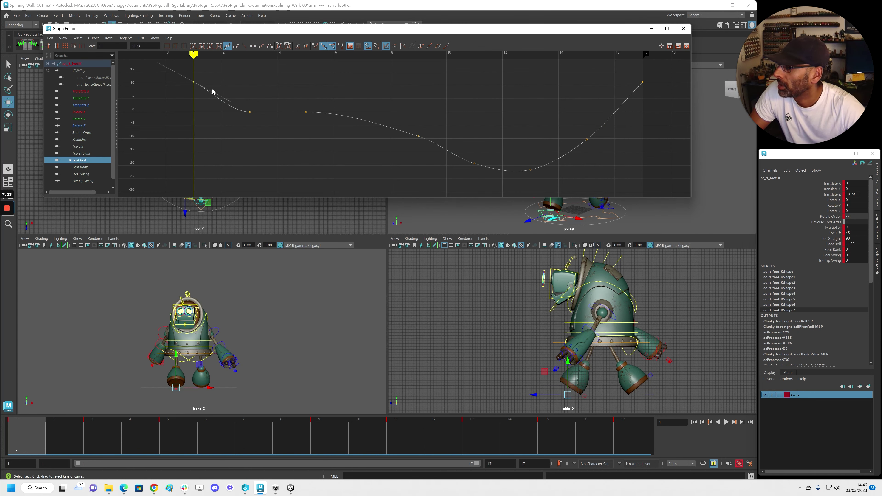
key("ctrl+z")
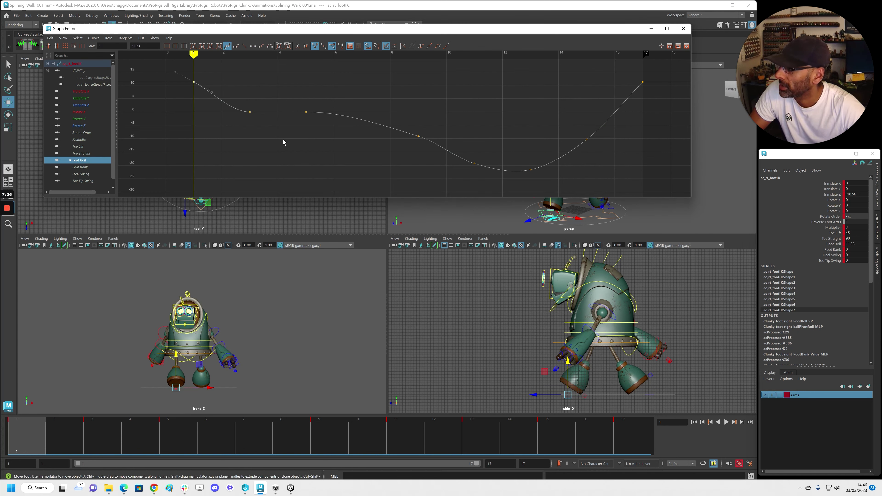
left_click_drag(220, 98, 271, 135)
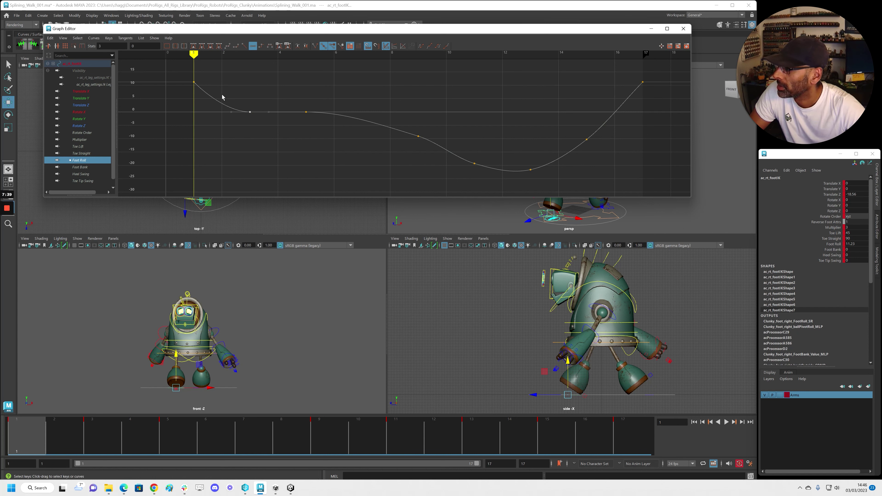
middle_click_drag(247, 129, 232, 127, "shift")
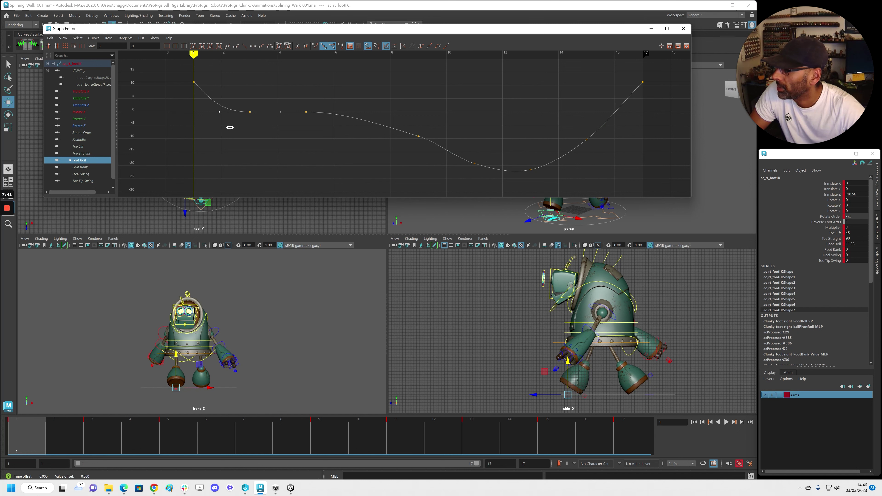
left_click_drag(173, 76, 220, 104)
middle_click_drag(220, 104, 201, 99)
key("alt+v")
left_click_drag(170, 443, 318, 429)
key("space")
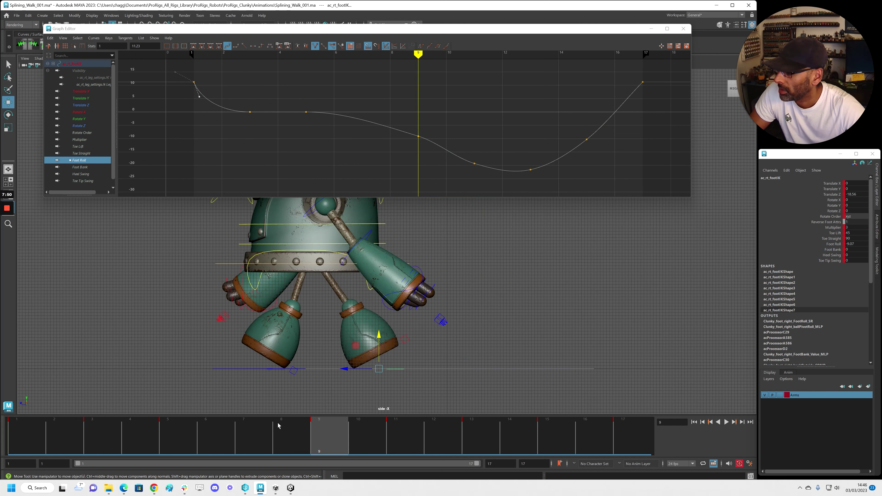
mouse_move(62, 448)
left_mouse_down()
mouse_move(79, 437)
mouse_move(130, 436)
left_mouse_up()
left_click(26, 436)
Step: Set the right foot's Translate Y curve to cycle before and after its keyed range
left_click(80, 112)
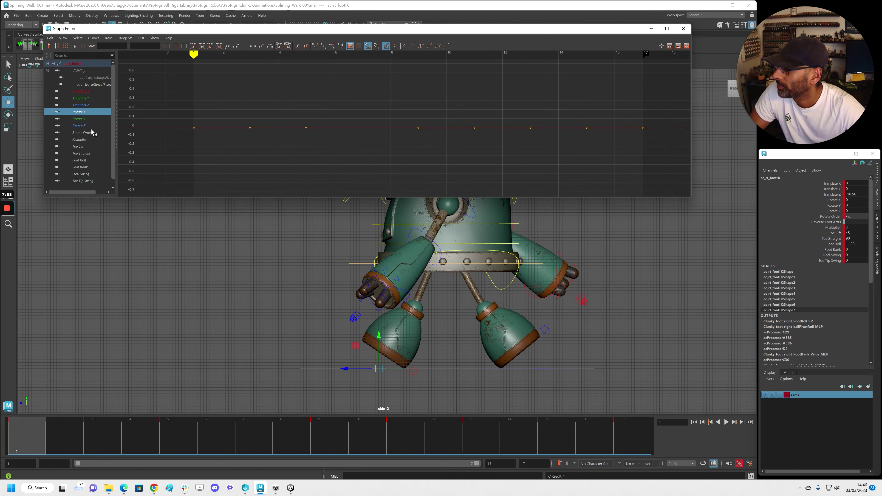
left_click_drag(89, 136, 86, 181)
left_click(81, 98)
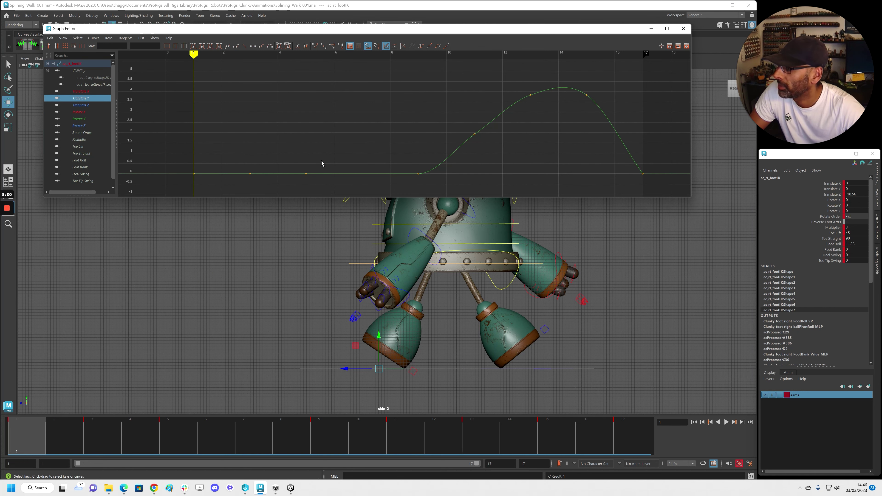
left_click_drag(100, 424, 635, 439)
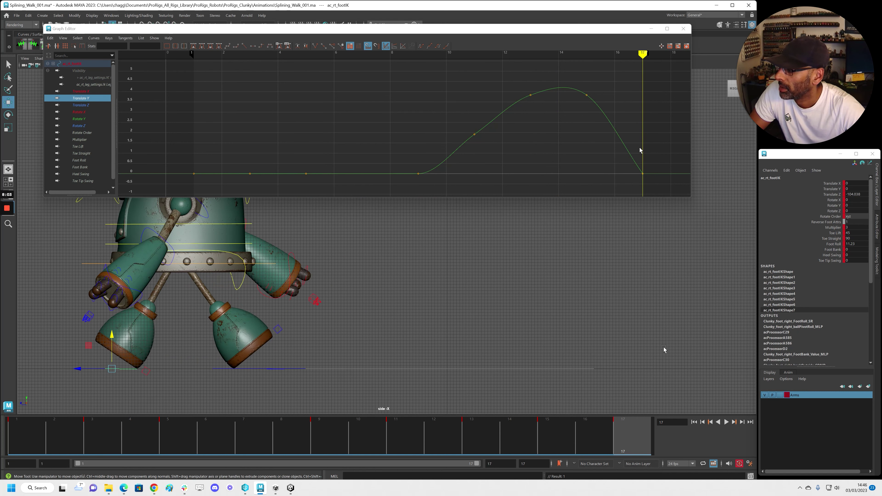
scroll(582, 114, "down", 1)
left_click(421, 45)
left_click(438, 45)
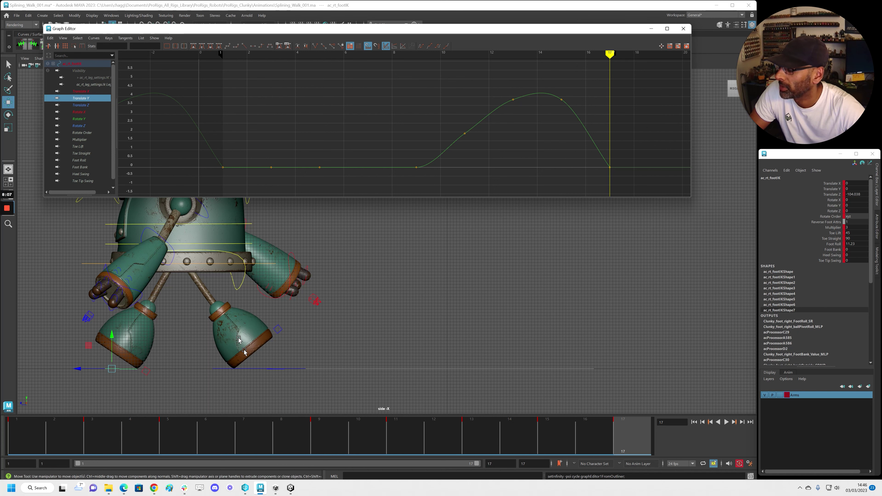
Step: Flatten and break the tangents of the left foot IK control's Foot Roll peak key at frame 9
left_click(279, 369)
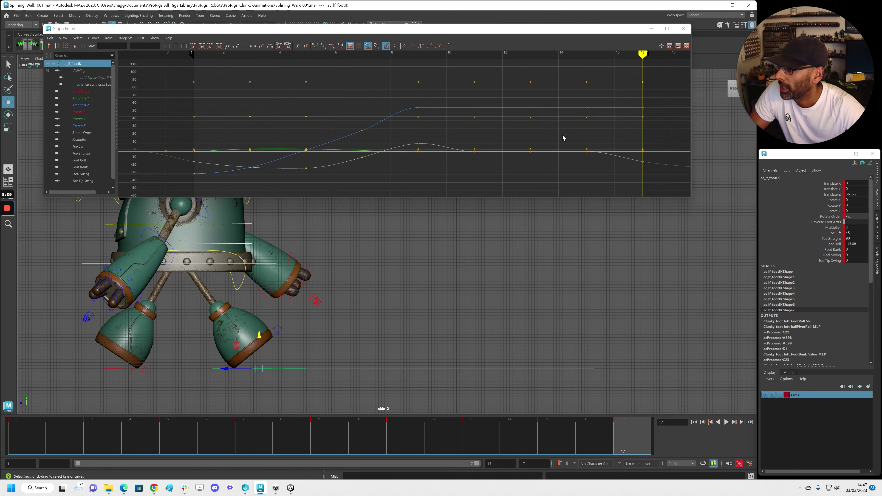
left_click(85, 161)
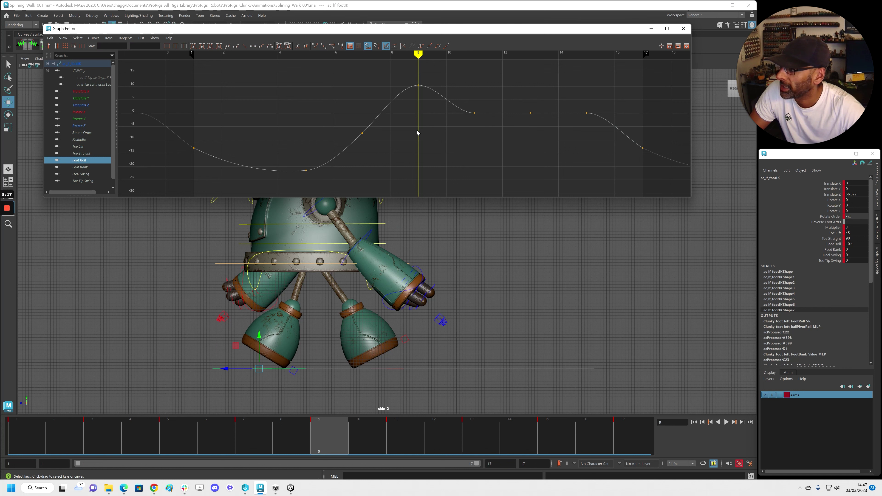
left_click_drag(405, 72, 470, 135)
middle_click_drag(460, 93, 461, 103)
left_click_drag(410, 77, 429, 100)
left_click(253, 46)
left_click(315, 46)
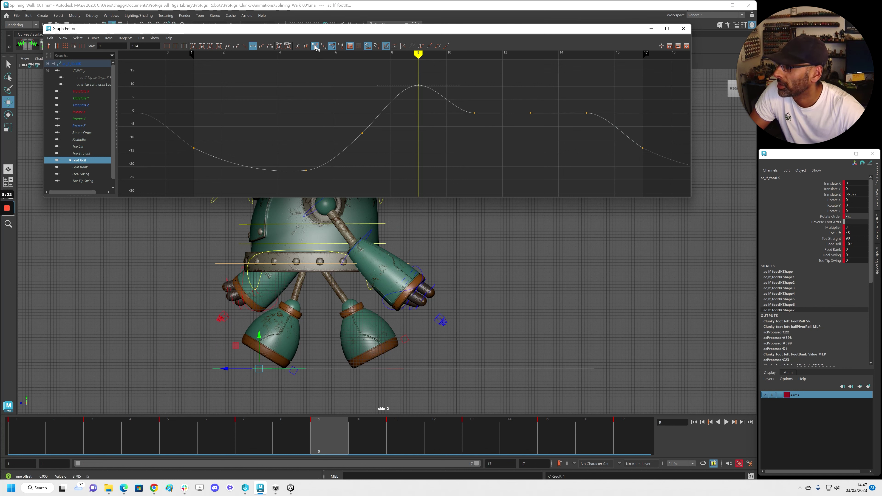
Step: Convert the left foot's Foot Roll curve to weighted tangents
left_click(94, 38)
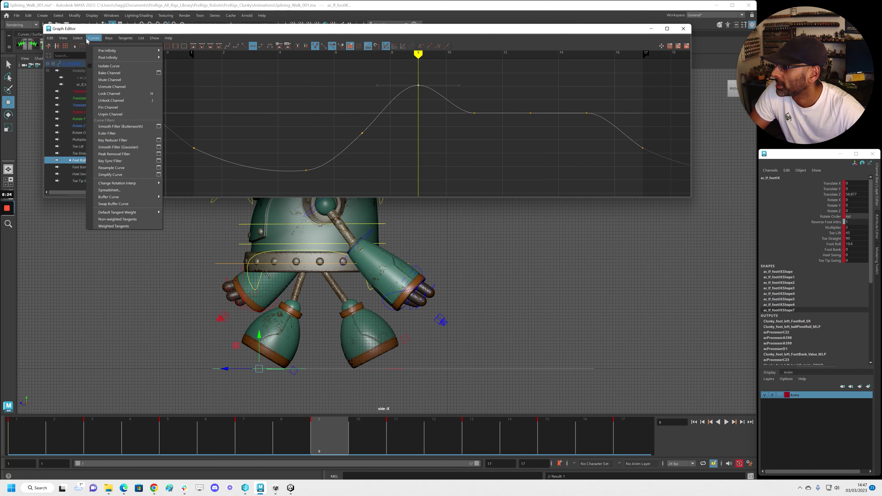
left_click(115, 226)
left_click(108, 38)
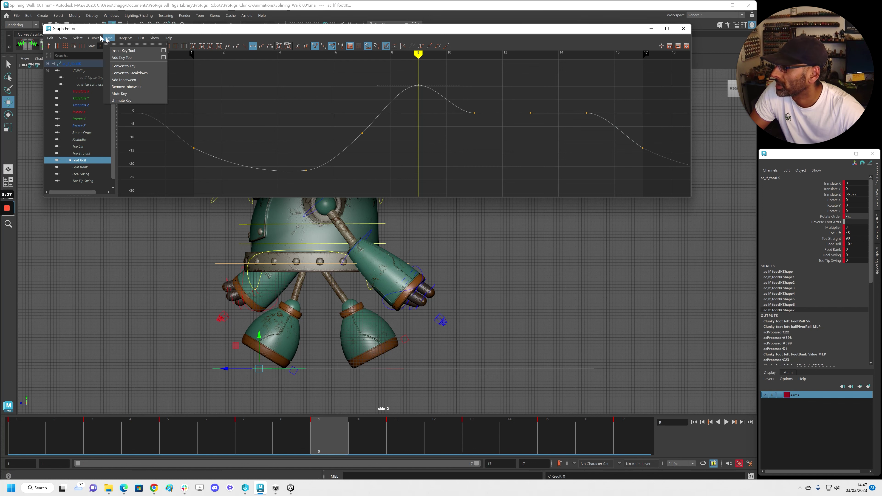
mouse_move(97, 38)
left_click(129, 227)
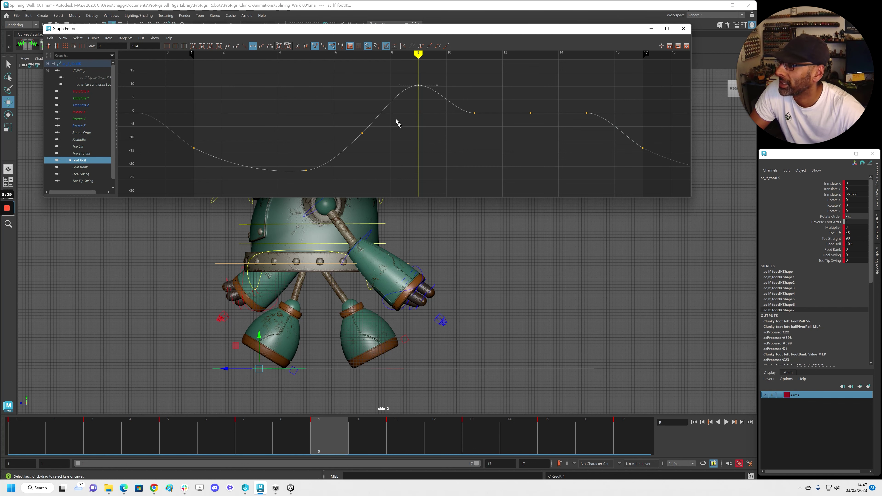
mouse_move(443, 110)
middle_mouse_down()
mouse_move(508, 84)
mouse_move(380, 130)
mouse_move(451, 105)
mouse_move(439, 110)
middle_mouse_up()
key("ctrl+z")
left_click(424, 78)
left_click_drag(454, 108, 464, 124)
middle_click_drag(464, 124, 478, 108)
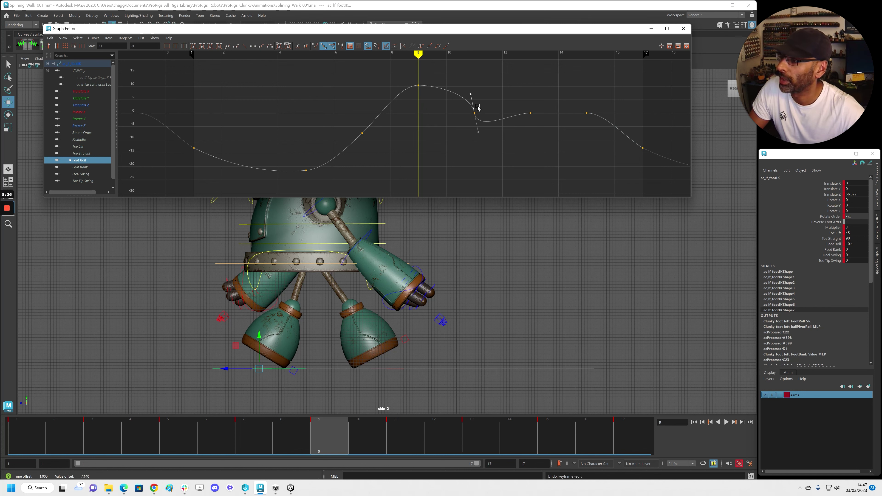
key("ctrl+z")
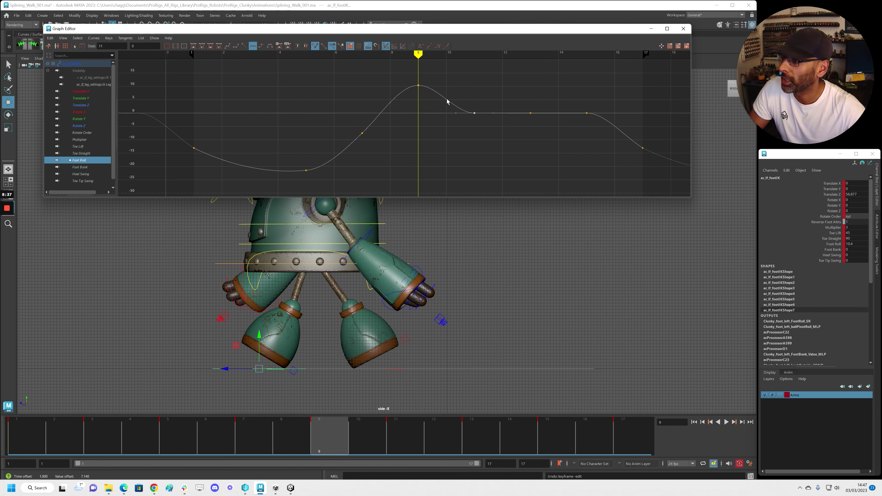
Step: Steepen the in tangent of the left foot's Foot Roll key at frame 11 for a faster foot slap, and play the walk
middle_click_drag(462, 124, 456, 102)
left_click(419, 85)
left_click_drag(448, 97, 480, 128)
left_click(451, 91)
middle_click_drag(451, 91, 454, 94)
left_click_drag(308, 430, 335, 430)
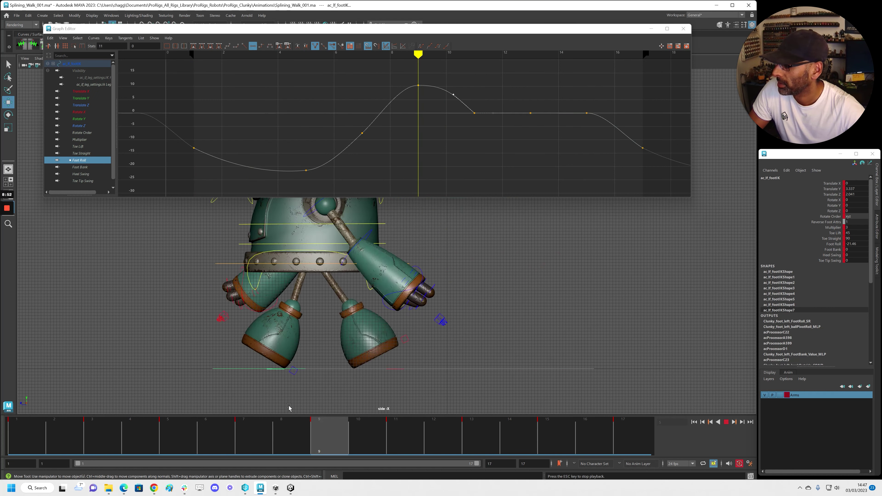
key("alt+v")
Step: Slightly reduce the left foot's Foot Roll amount at frames 1 and 9, and check the stride in playback
left_click(832, 239)
left_click(832, 243)
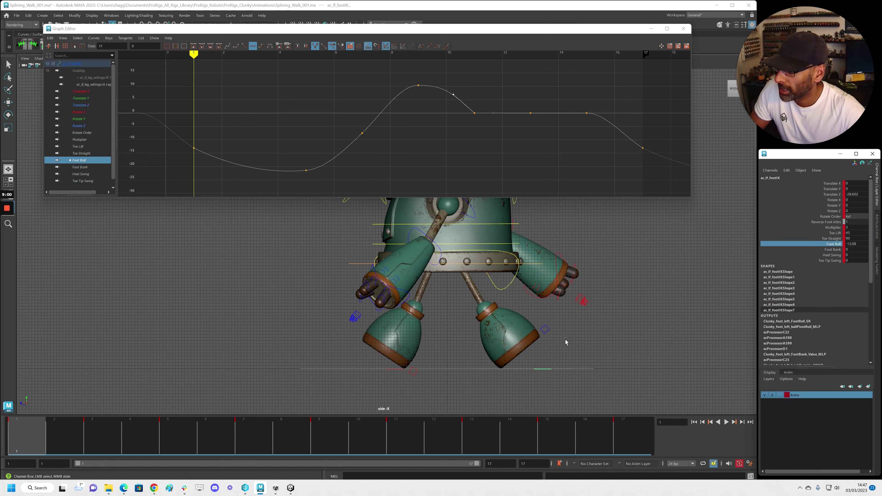
mouse_move(575, 339)
middle_mouse_down()
mouse_move(588, 339)
mouse_move(572, 356)
middle_mouse_up()
left_click(330, 436)
middle_click_drag(303, 345, 288, 345)
key("alt+v")
mouse_move(461, 447)
left_mouse_down()
mouse_move(659, 436)
mouse_move(486, 435)
mouse_move(524, 436)
left_mouse_up()
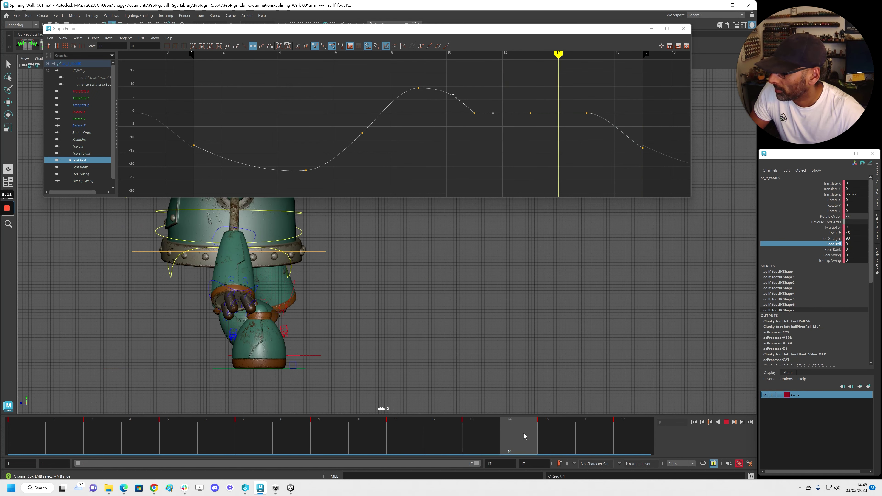
key("alt+v")
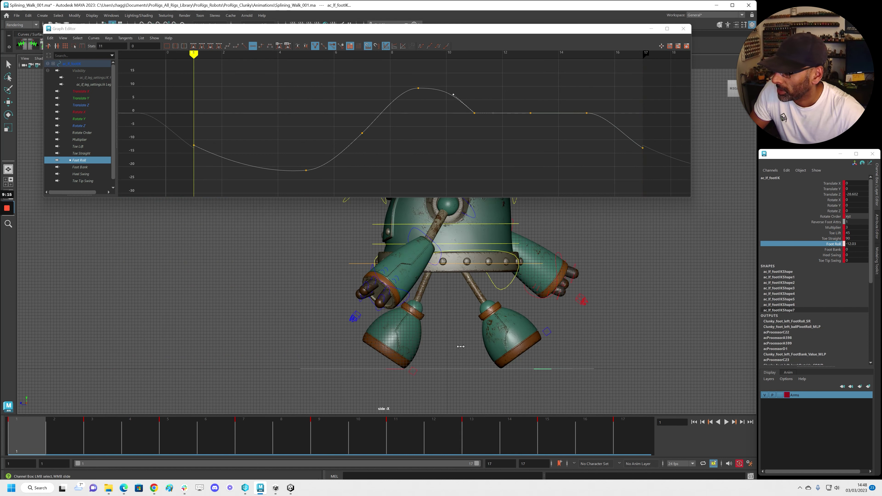
Step: Slightly reduce the right foot's Foot Roll at frames 1 and 13, and check the stride in playback
left_click(394, 371)
key("w")
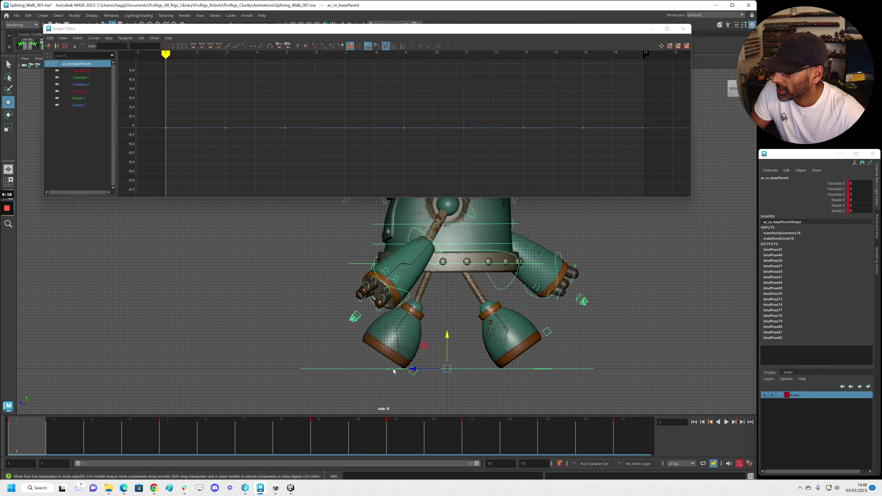
left_click(390, 367)
left_click(396, 369)
left_click(834, 244)
left_click_drag(26, 438, 457, 459)
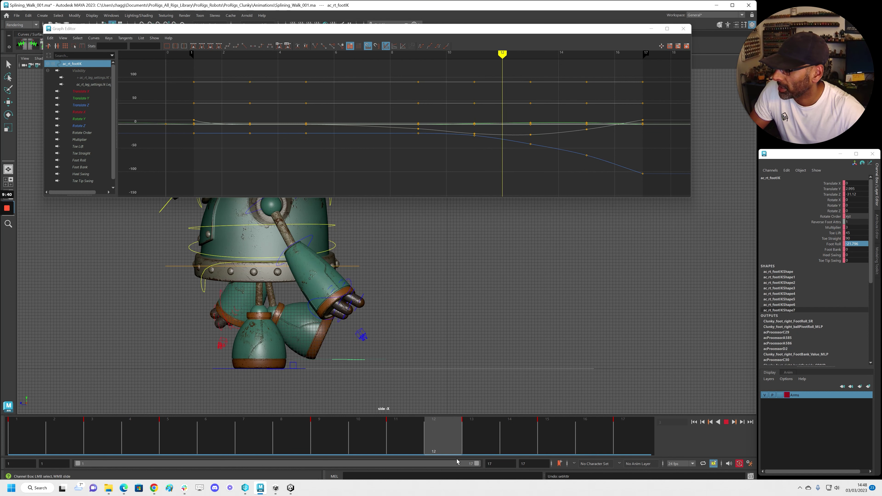
middle_click_drag(439, 322, 566, 327)
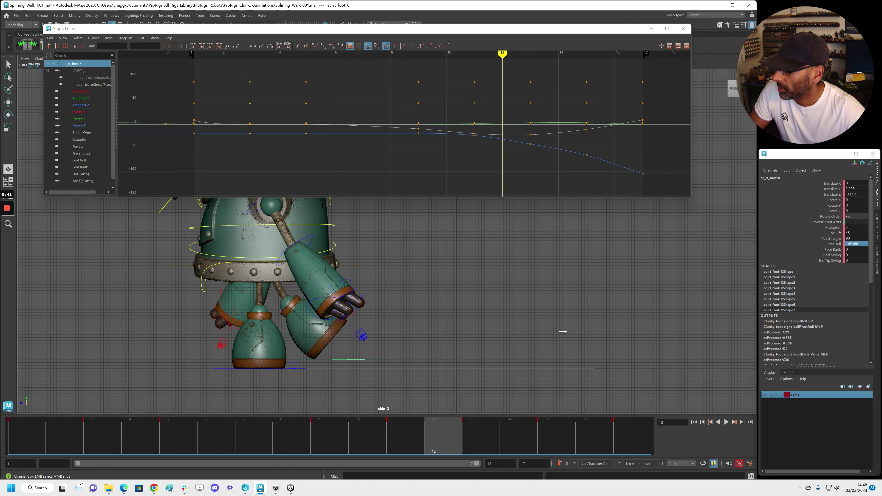
key("s")
left_click(470, 439)
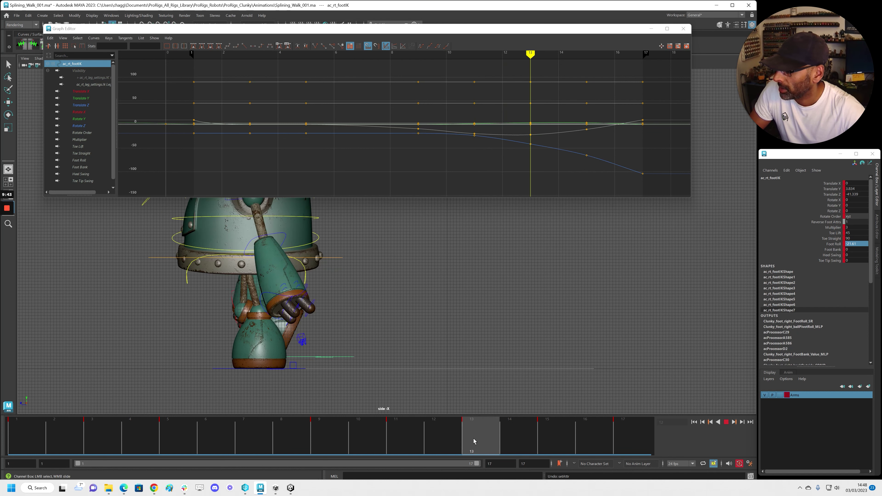
middle_click_drag(428, 351, 478, 351)
mouse_move(464, 441)
left_mouse_down()
mouse_move(371, 431)
mouse_move(481, 438)
left_mouse_up()
key("alt+v")
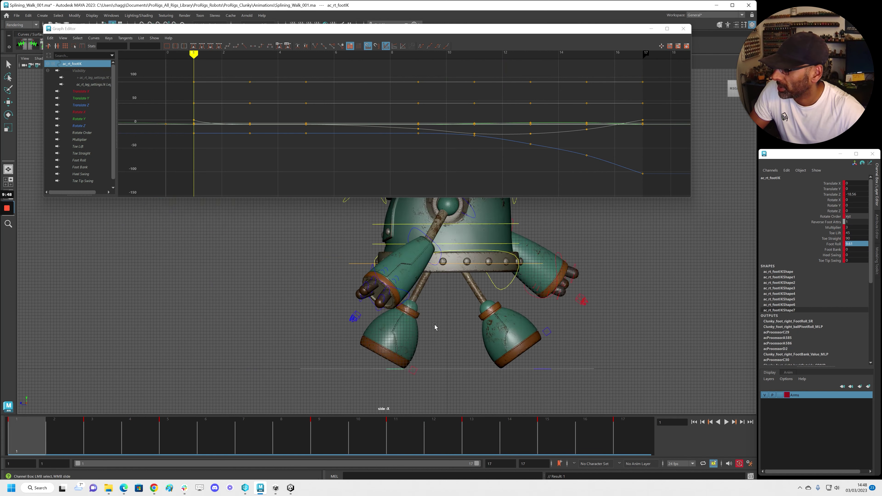
Step: Close the Graph Editor and show the whole robot in the full perspective view at frame 1
key("Escape")
left_click(683, 29)
left_click(459, 203)
key("space")
key("space")
middle_click_drag(520, 208, 522, 148, "alt")
right_click_drag(523, 148, 263, 278, "alt")
left_click_drag(116, 434, 25, 435)
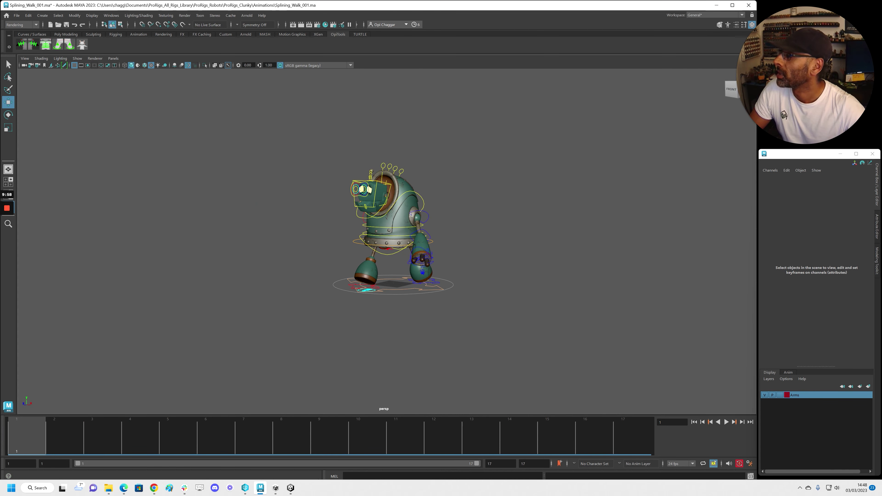
Step: Save the scene under the new name Polishing_001 in the Animations folder
left_click(16, 16)
left_click(30, 52)
type("Polishing_001")
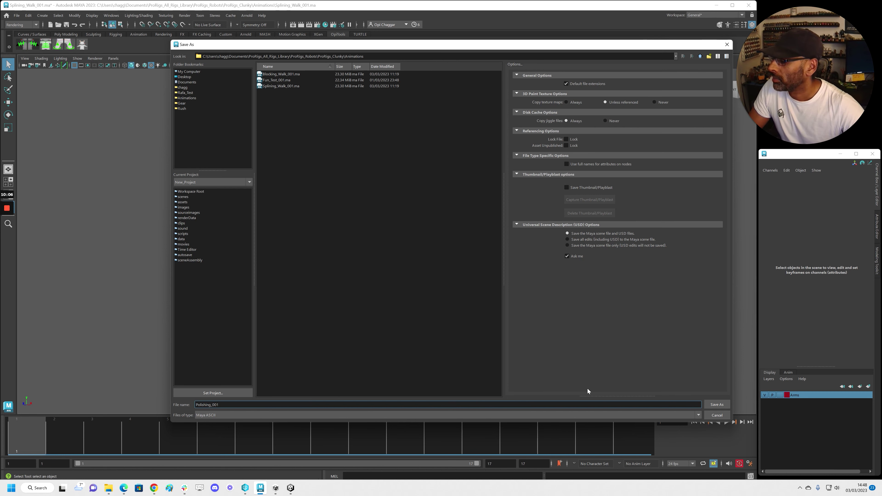
left_click(716, 405)
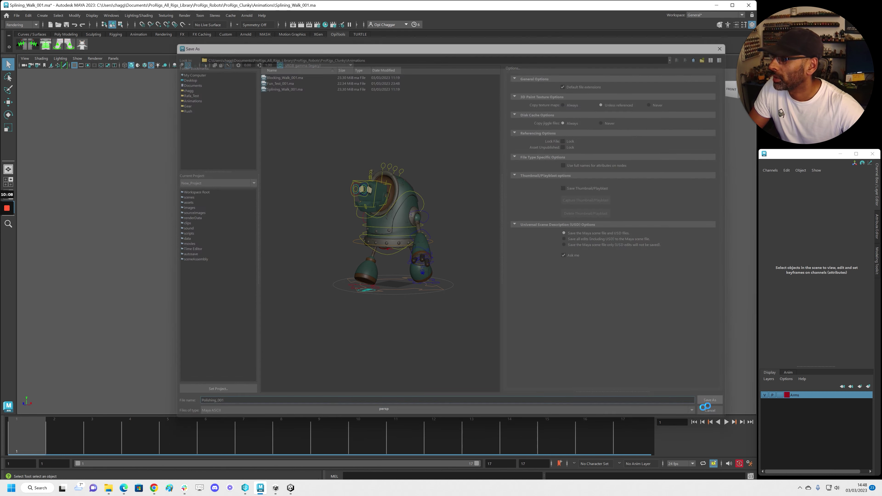
Step: Play the walk cycle in a closer perspective view to review the overall motion
left_click_drag(103, 436, 26, 435)
key("w")
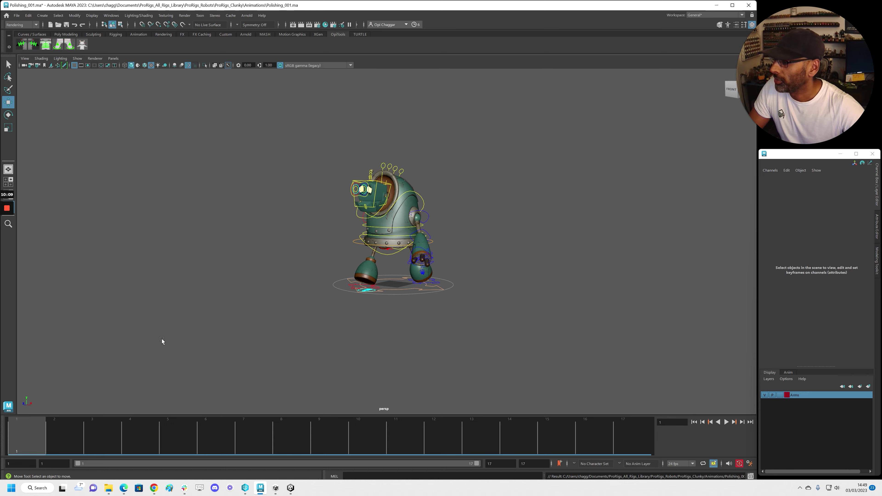
right_click_drag(161, 341, 414, 344, "alt")
key("alt+v")
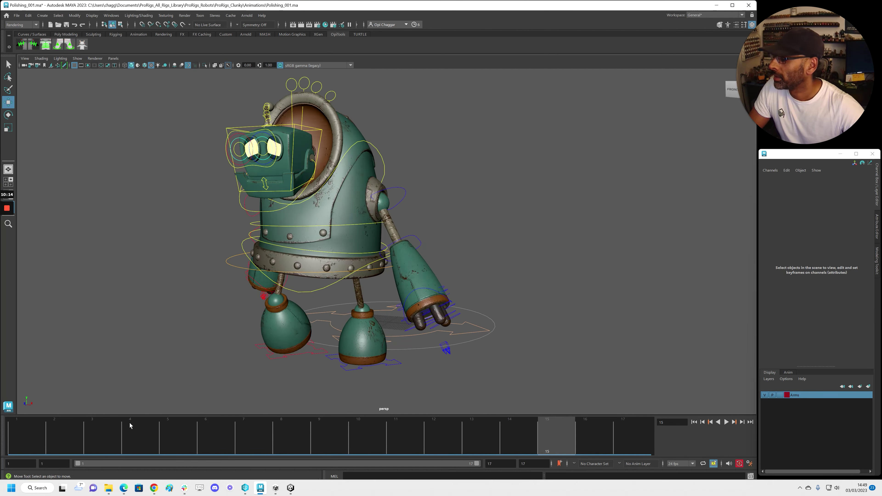
key("alt+v")
Step: Lower the mouth control slightly at frame 9 and play the walk to check it
scroll(404, 287, "up", 3)
left_click_drag(403, 288, 361, 287, "alt")
scroll(361, 287, "up", 2)
left_click(329, 436)
left_click(317, 176)
left_click_drag(318, 144, 318, 150)
key("alt+v")
right_click_drag(360, 167, 188, 264, "alt")
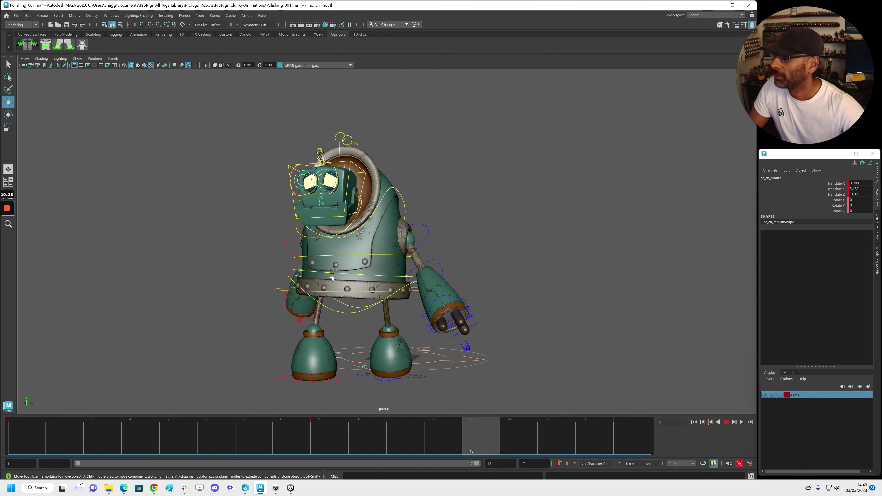
Step: Inspect the right eyeball control's Eye Scale channel at frame 1
left_click(185, 422)
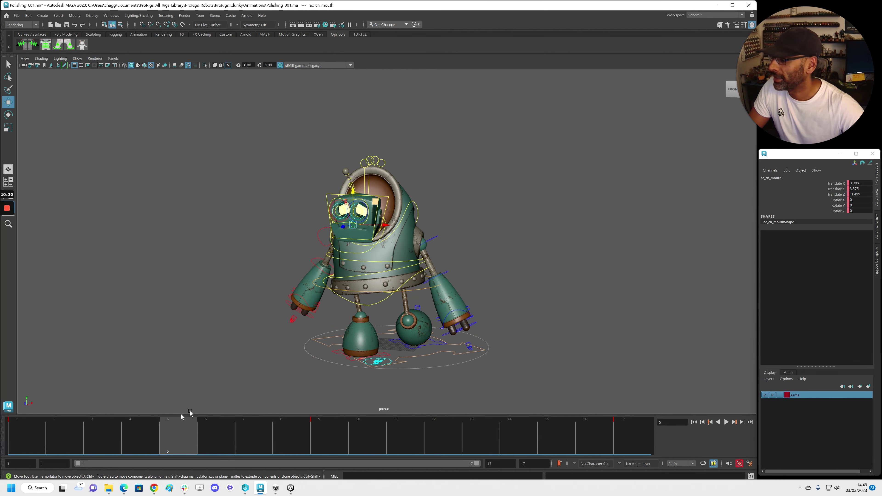
left_click(25, 434)
scroll(364, 209, "up", 3)
left_click(351, 170)
left_click(837, 216)
left_click_drag(285, 278, 261, 268, "alt")
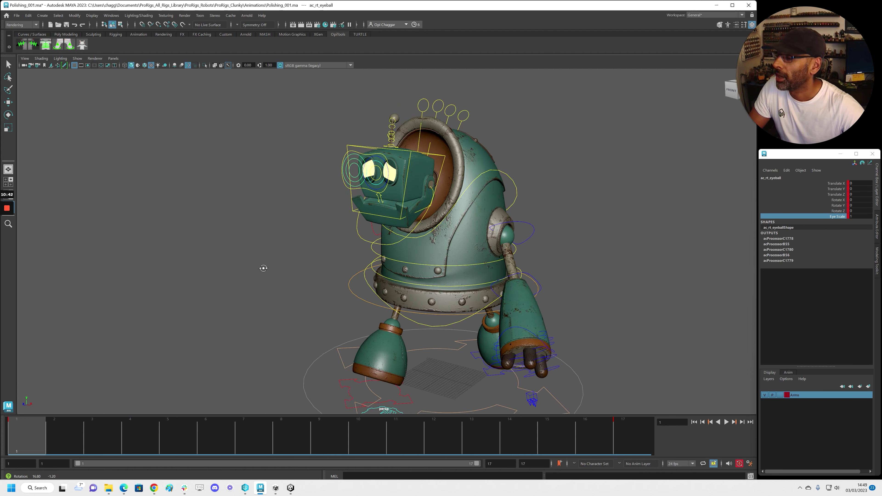
Step: Play the walk cycle while viewing the robot from several angles to review its body motion
key("alt+v")
key("Escape")
right_click_drag(295, 268, 185, 307, "alt")
left_click_drag(351, 299, 305, 303, "alt")
key("alt+v")
Step: Isolate the root control's Translate Z curve in the Graph Editor
left_click_drag(201, 432, 24, 432)
scroll(419, 349, "down", 1)
middle_click_drag(356, 333, 261, 295, "alt")
left_click(415, 245)
key("w")
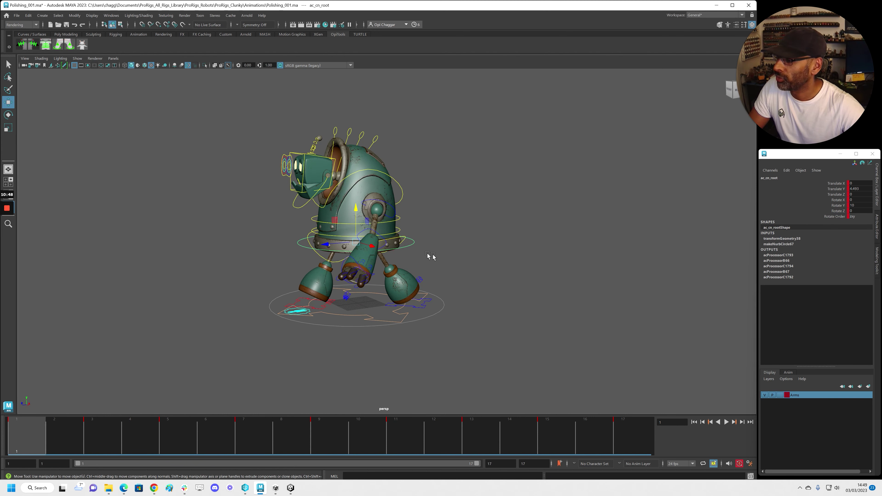
left_click_drag(324, 68, 211, 43)
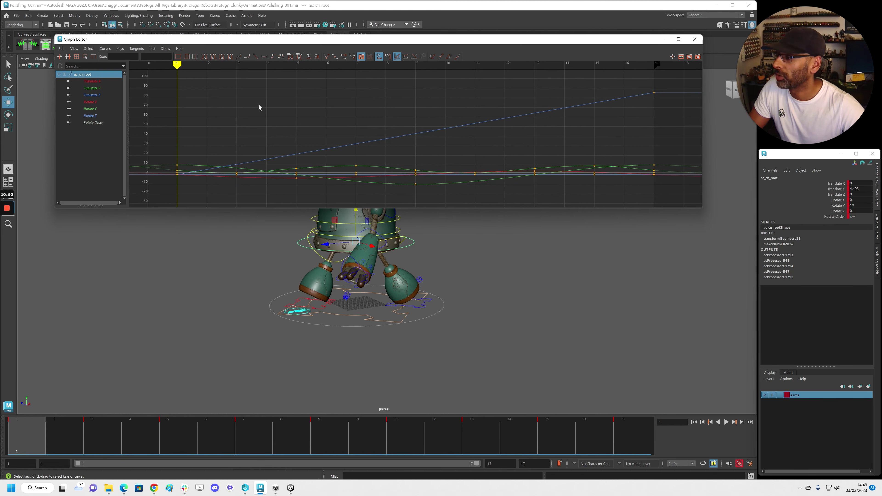
left_click(99, 95)
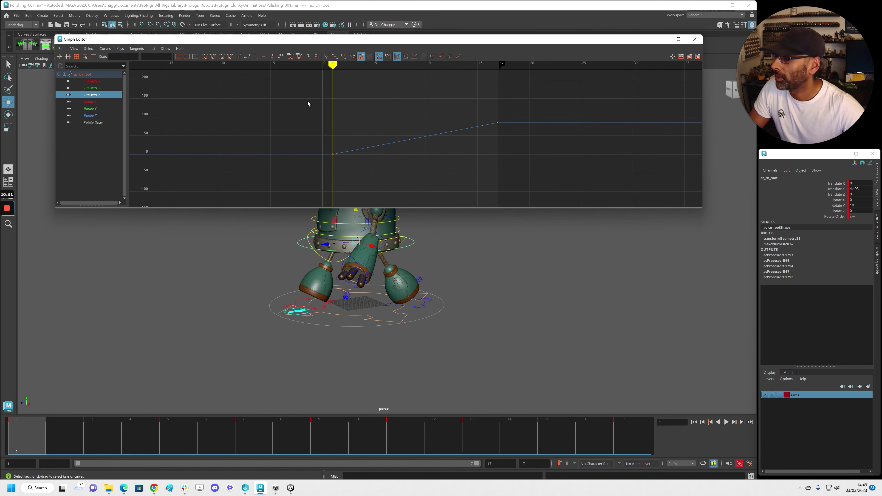
Step: Set the root's Translate Z curve to Cycle with Offset for both pre-infinity and post-infinity
left_click(433, 57)
left_click(449, 56)
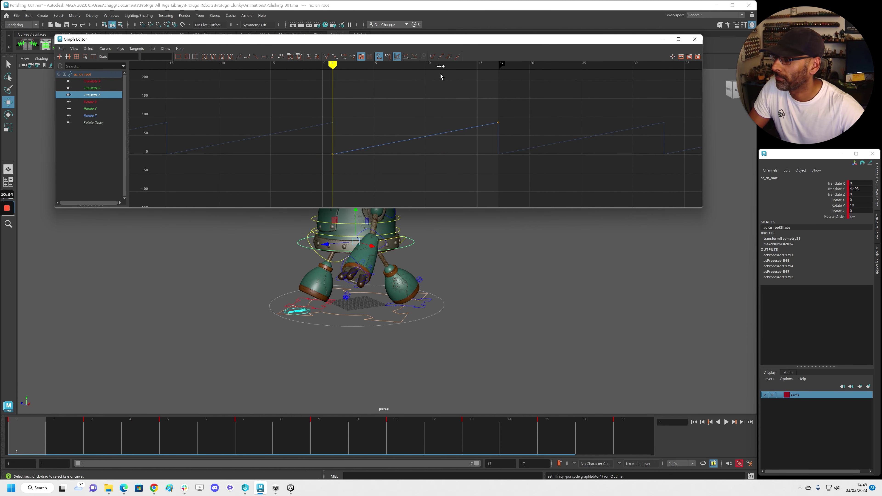
left_click(458, 56)
left_click(440, 56)
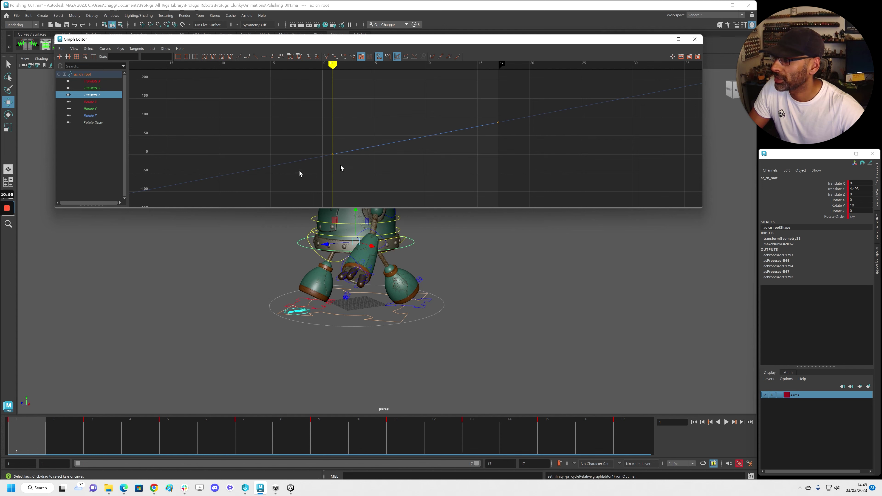
Step: Copy the root control's Translate Z keys and select the robot's base control
left_click_drag(244, 116, 502, 163)
left_click(62, 50)
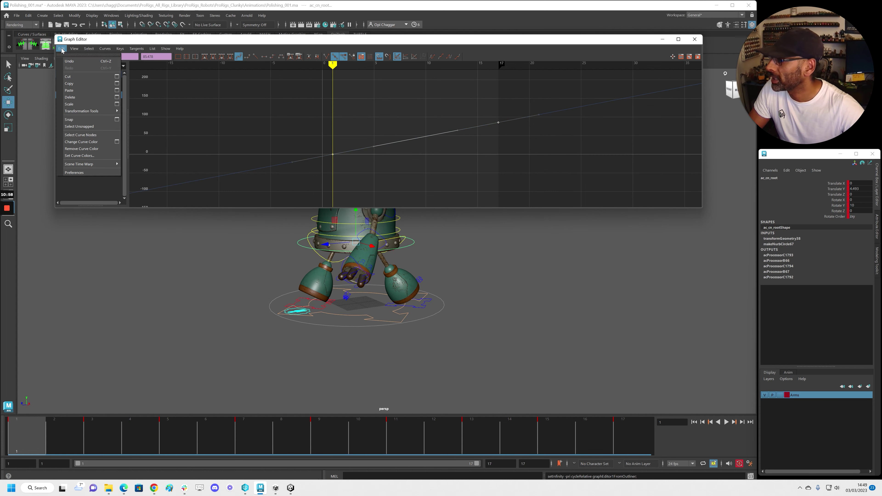
left_click(75, 84)
middle_click_drag(374, 310, 358, 333, "alt")
left_click_drag(357, 334, 345, 382, "alt")
left_click(341, 357)
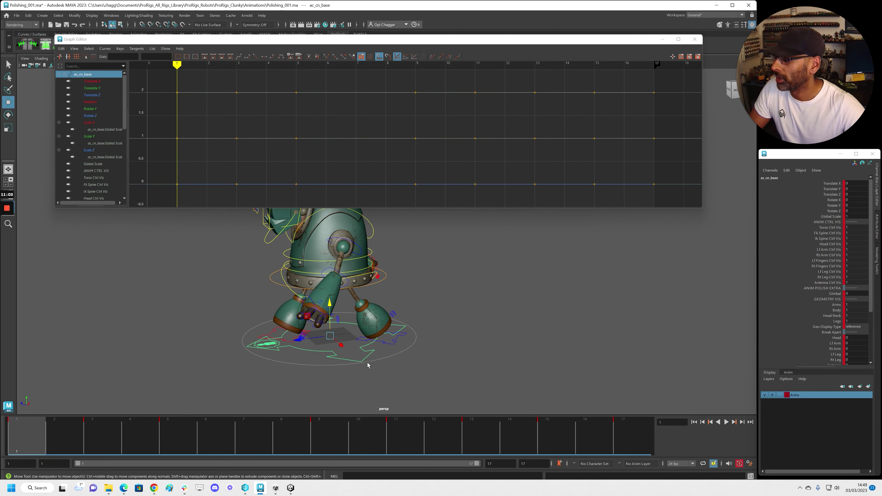
middle_click_drag(310, 384, 330, 390, "alt")
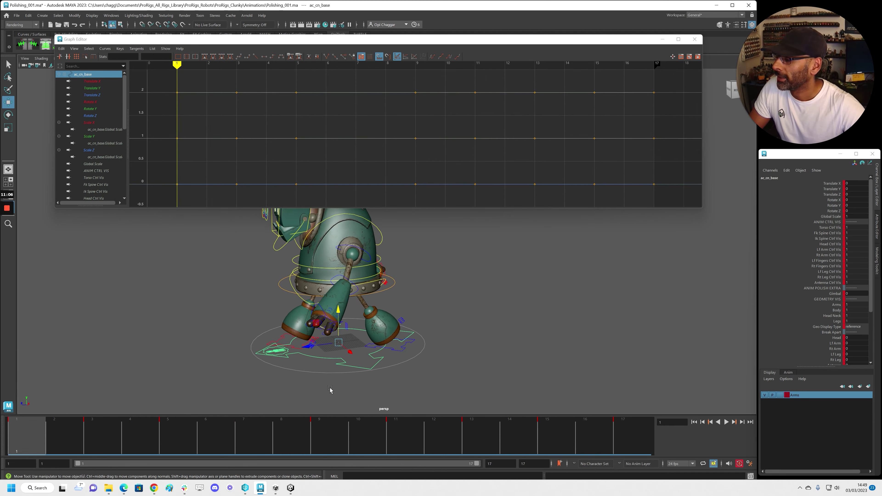
left_click(311, 361)
left_click(321, 364)
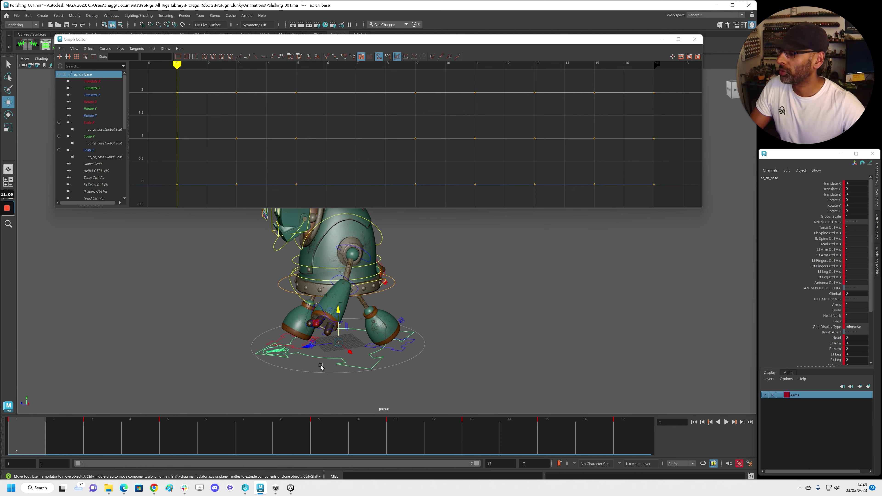
Step: Remove the base control's Translate Z keys after frame 1 and paste the copied root keys in their place
left_click(97, 98)
key("f")
left_click_drag(292, 118, 625, 172)
left_click(271, 139)
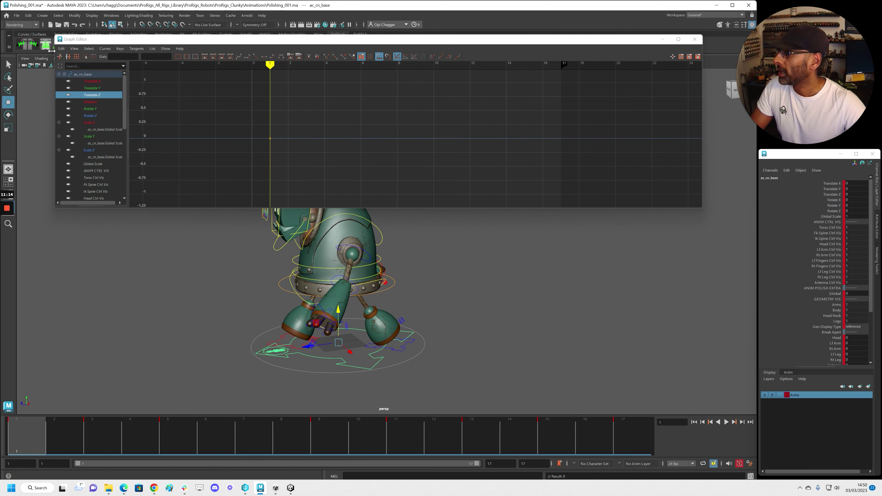
left_click(61, 48)
left_click(81, 98)
Step: Set the base's Translate Z key at frame 17 to -85.478 and make the curve cycle with offset
key("f")
scroll(593, 123, "down", 3)
left_click_drag(562, 91, 609, 115)
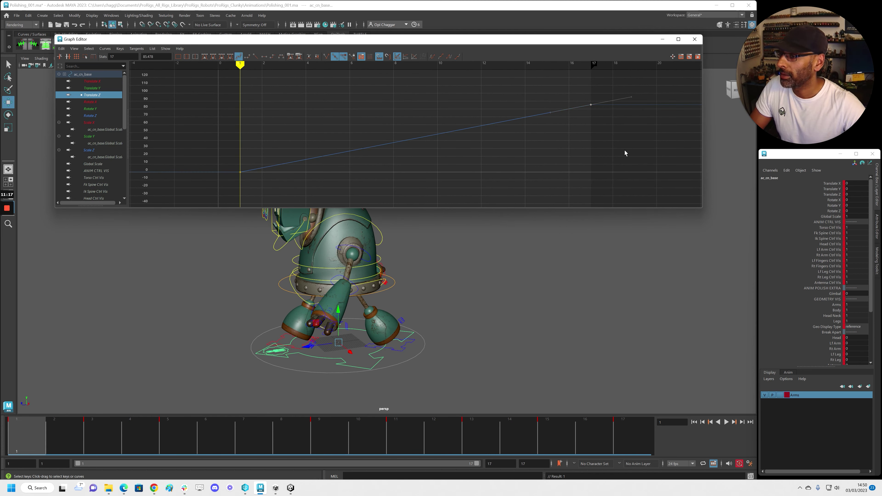
left_click(144, 57)
type("-")
key("Return")
left_click(441, 56)
scroll(420, 127, "down", 10)
left_click(403, 107)
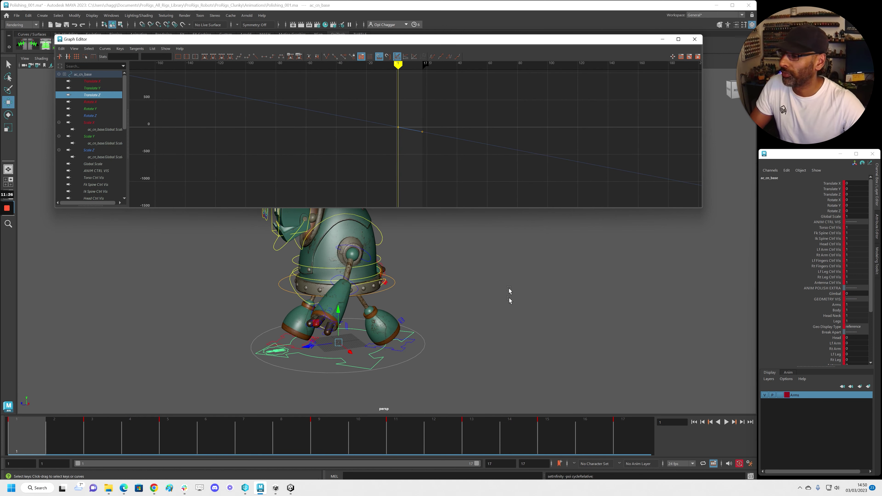
left_click_drag(556, 39, 881, 143)
Step: Play the walk cycle while orbiting around the robot to check that it walks in place
key("alt+v")
left_click_drag(503, 297, 494, 293, "alt")
left_click_drag(494, 293, 556, 295, "alt")
Step: Select both eyeball controls and key their Eye Scale at 1 on frame 3
scroll(347, 243, "up", 6)
left_click(276, 211)
left_click(323, 234, "shift")
left_click(98, 438)
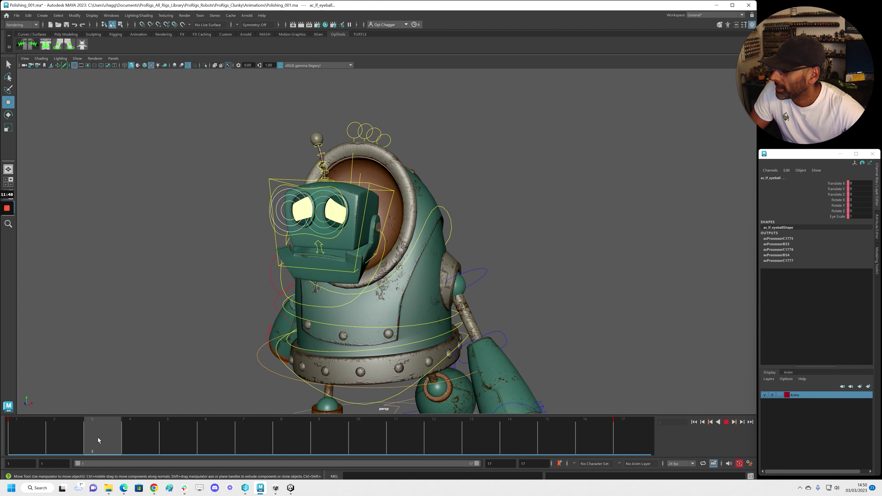
right_click_drag(519, 324, 376, 229, "alt")
left_click_drag(80, 433, 99, 437)
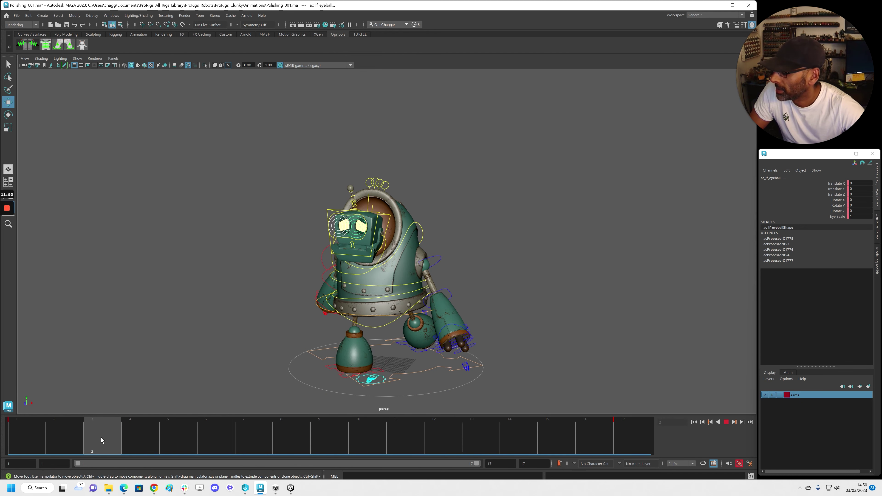
left_click(840, 216)
right_click(840, 216)
left_click(845, 229)
Step: Set both eyeballs' Eye Scale to 1.16 on frame 4 and to 0.6 on frame 6
left_click_drag(106, 430, 154, 437)
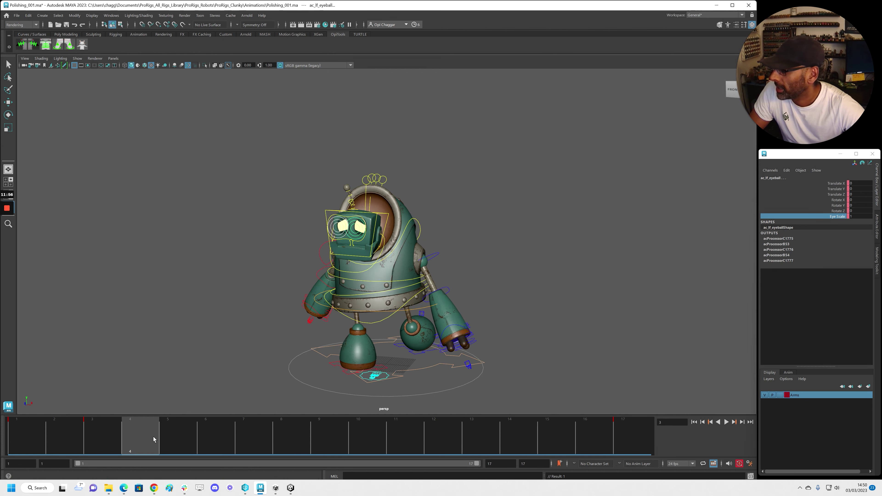
middle_click_drag(528, 268, 532, 267)
key("s")
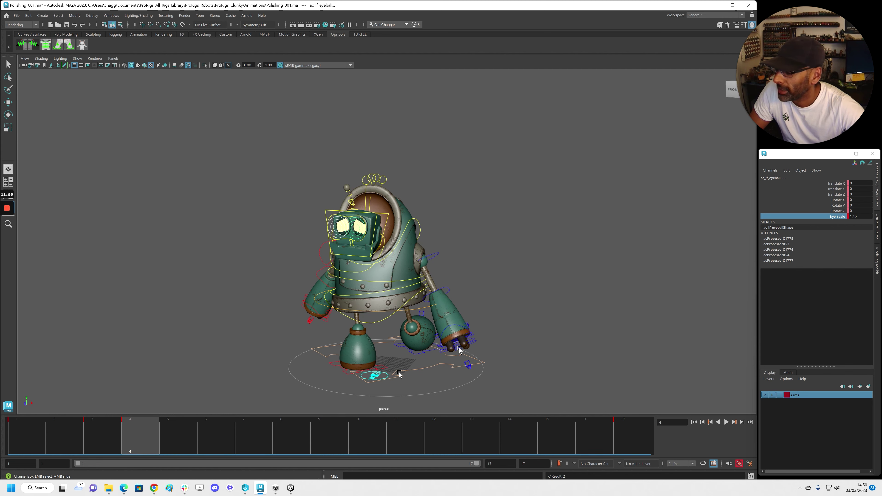
left_click_drag(169, 434, 212, 435)
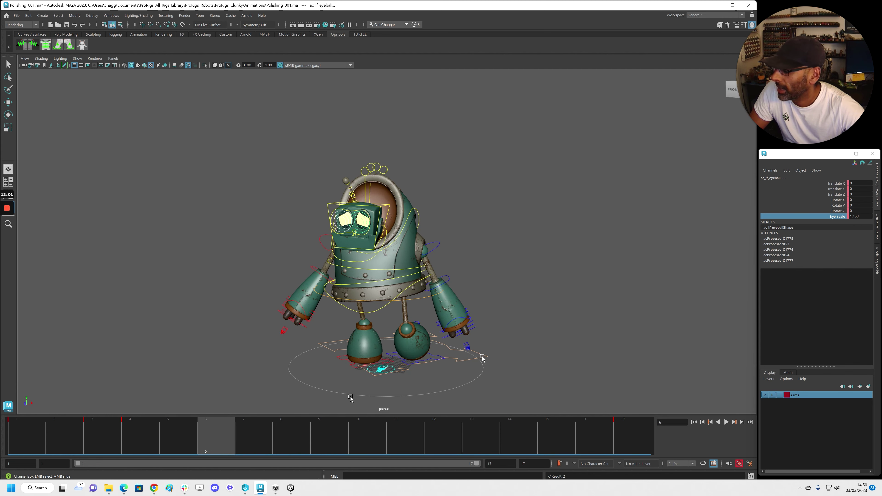
double_click(856, 216)
type("0.6")
key("Return")
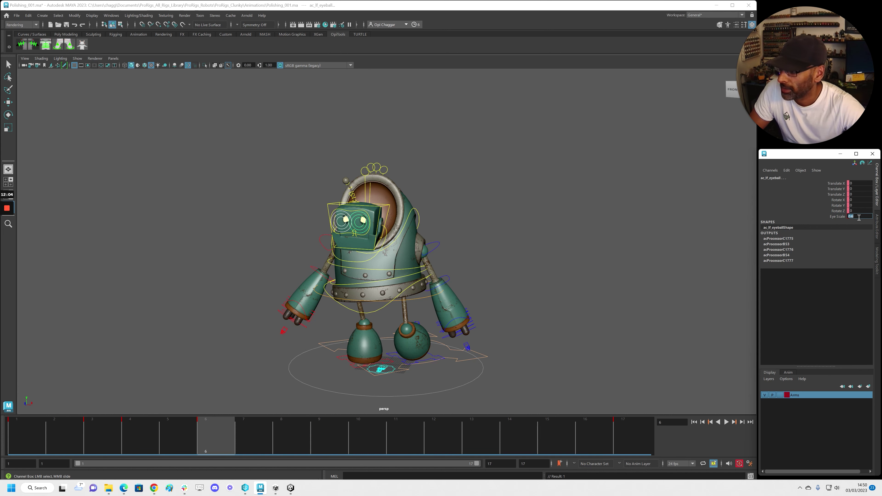
Step: Copy the eyeballs' Eye Scale keys from frames 3 to 6 and paste them starting at frame 12
left_click_drag(36, 439, 208, 443)
key("alt+v")
right_click(208, 444)
left_click(243, 321)
key("alt+v")
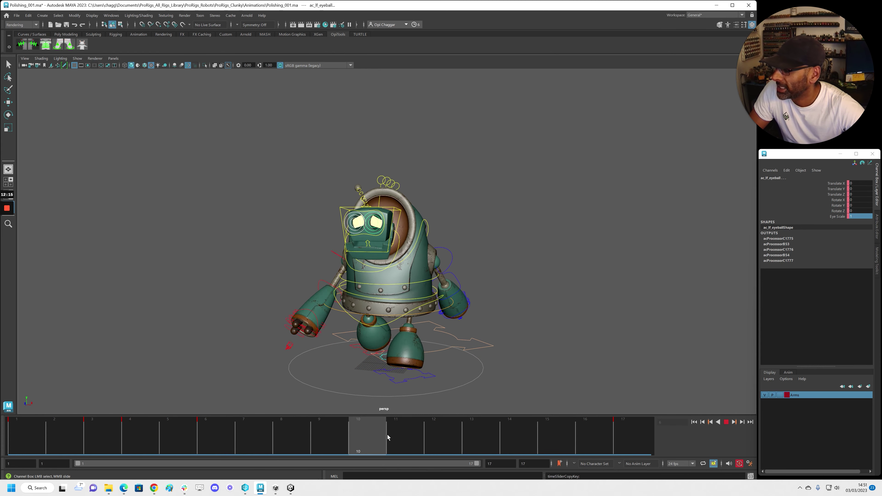
right_click(443, 434)
mouse_move(459, 319)
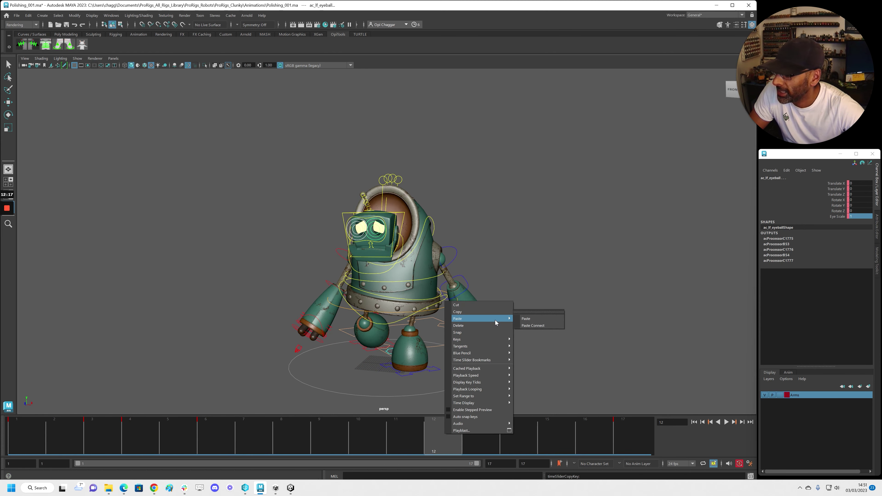
left_click(526, 321)
Step: Play the walk cycle with the rig controls hidden to review the eye scaling
left_click(524, 306)
key("alt+1")
key("alt+v")
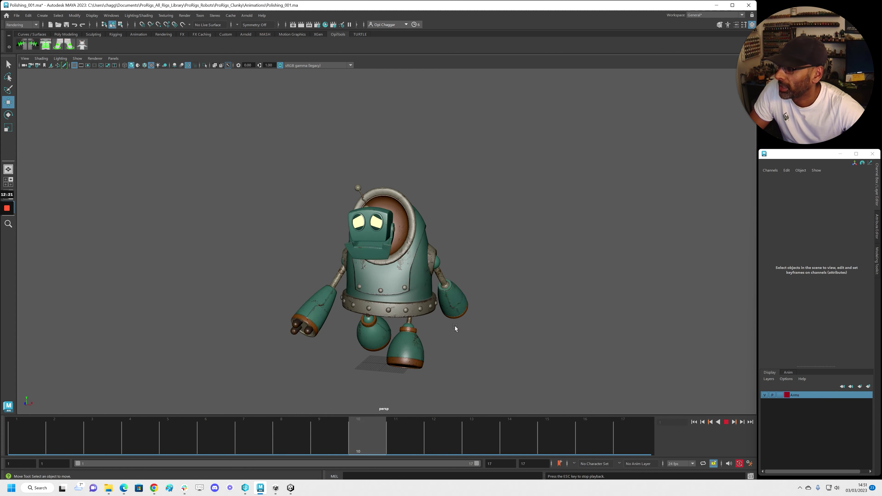
key("alt+v")
key("alt+1")
Step: Lower both eyeballs' Eye Scale peaks at frames 4 and 13 to 1.074 in the Graph Editor
scroll(414, 288, "up", 5)
key("q")
left_click(309, 197)
left_click(319, 192, "shift")
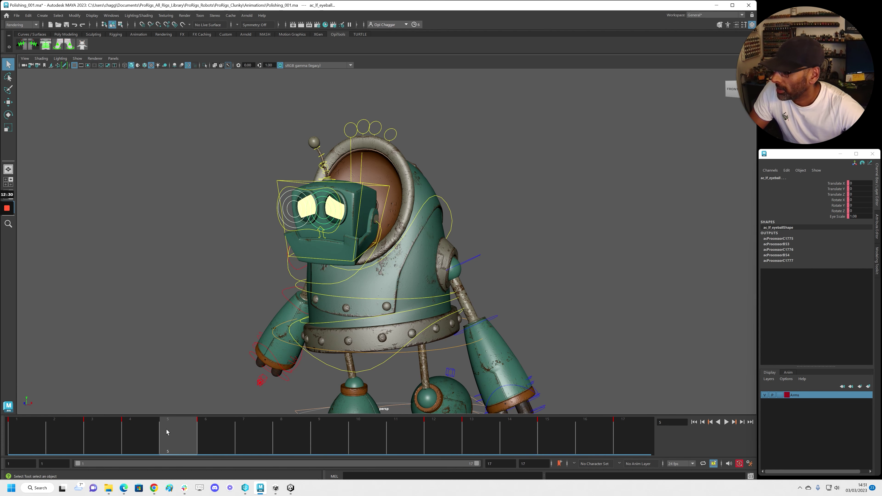
key("alt+v")
left_click(451, 438)
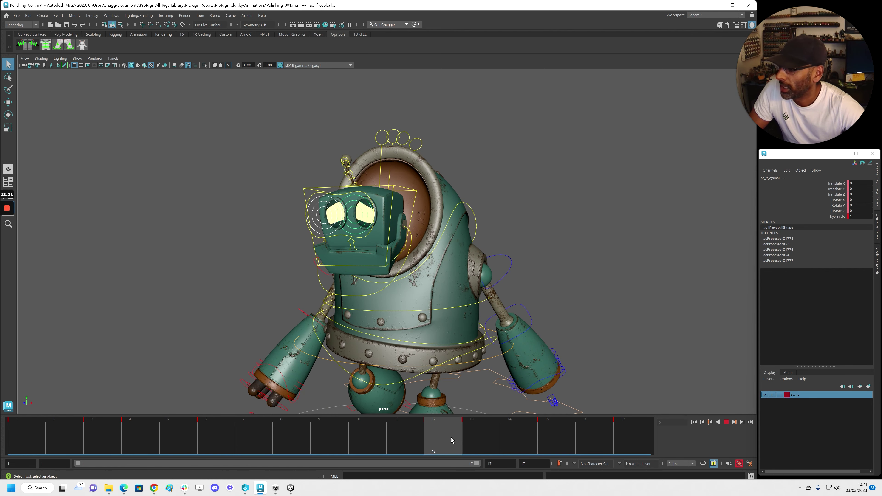
key("w")
left_click_drag(335, 56, 322, 37)
scroll(352, 288, "down", 1)
middle_click_drag(352, 288, 353, 314, "alt")
left_click_drag(352, 317, 256, 325, "alt")
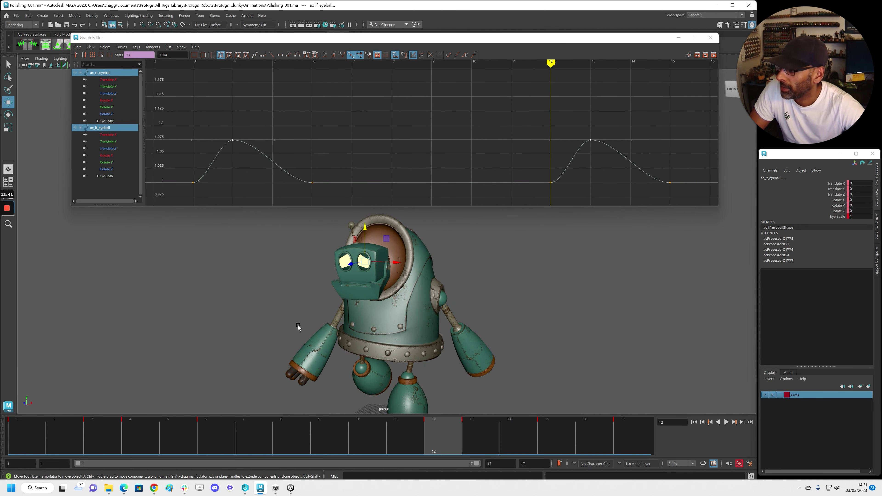
Step: Close the curve view and play the walk cycle to check the softened eye scaling
key("alt+v")
key("Escape")
left_click_drag(372, 37, 881, 70)
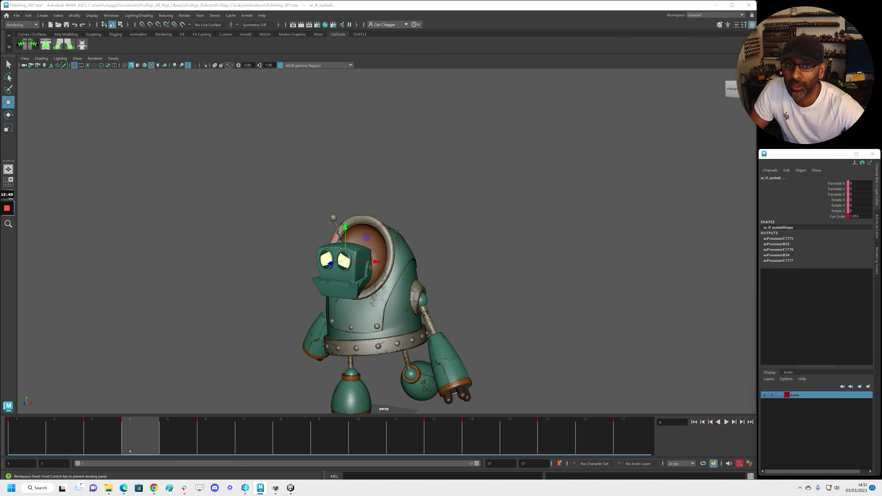
key("alt+v")
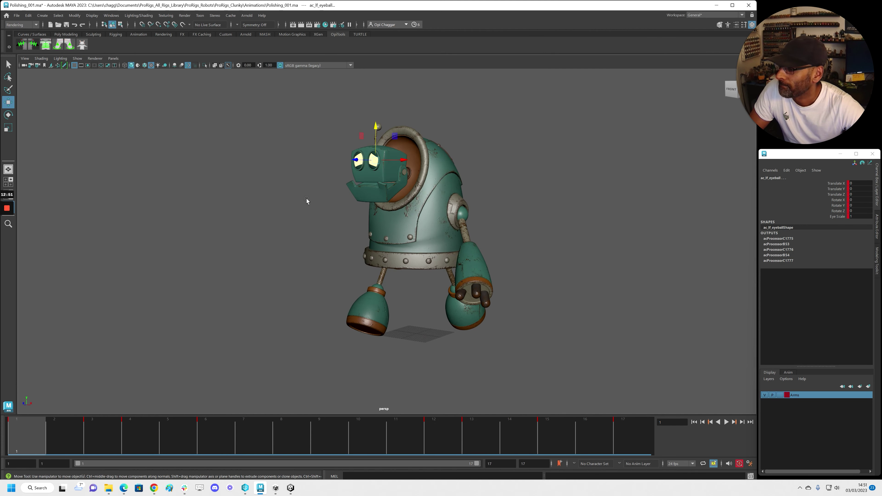
key("alt+v")
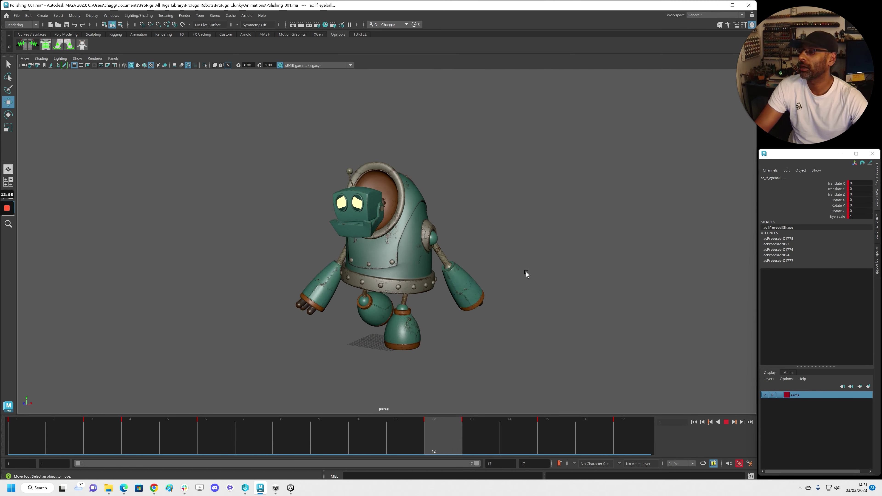
left_click(490, 284)
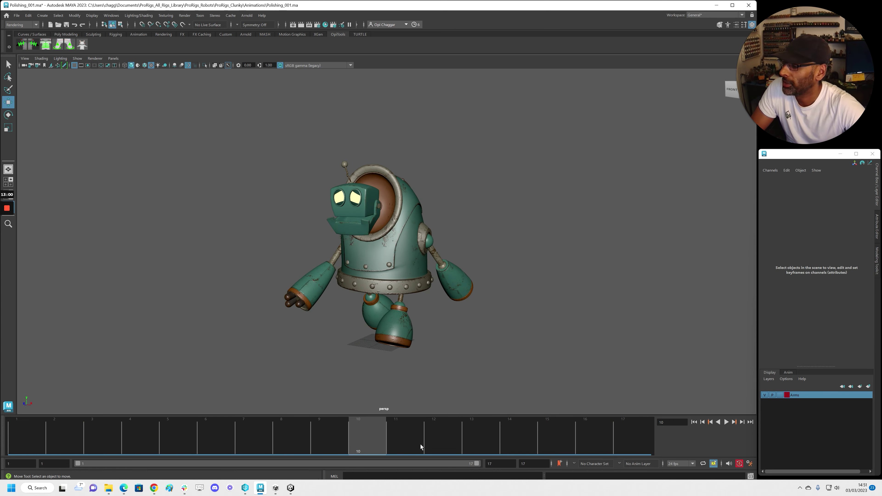
Step: Show the rig controls, select the whole robot and set the playback end to frame 50
key("alt+v")
key("alt+1")
key("alt+1")
key("alt+1")
left_click_drag(199, 112, 564, 395)
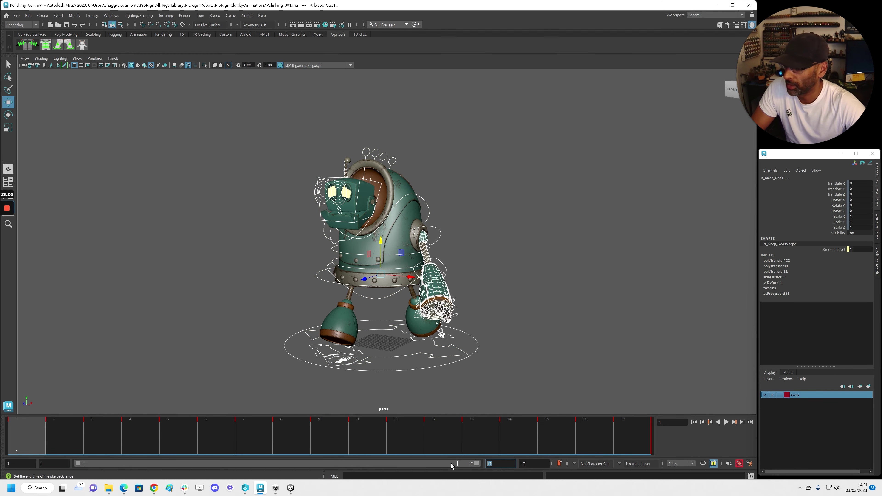
type("50")
key("Return")
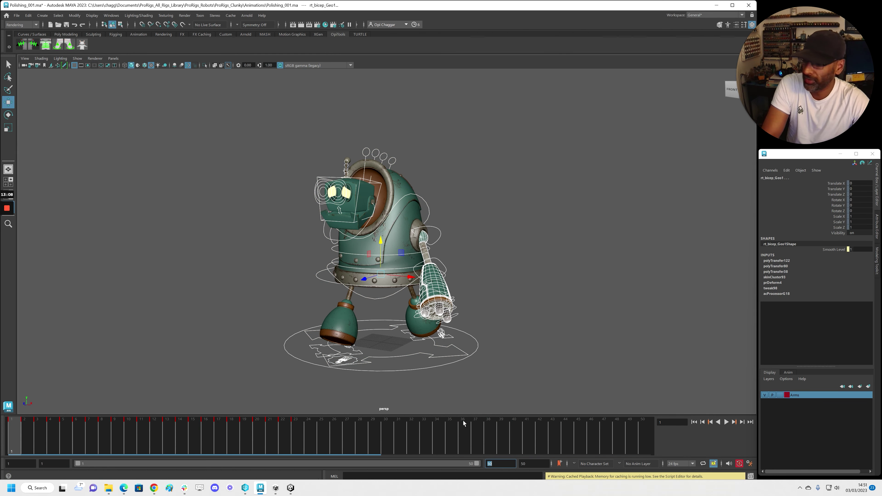
Step: Stretch all the robot's keys in time so the walk cycle ends at about frame 30, and play it
key("alt+v")
left_click_drag(167, 444, 567, 438)
left_click(269, 438)
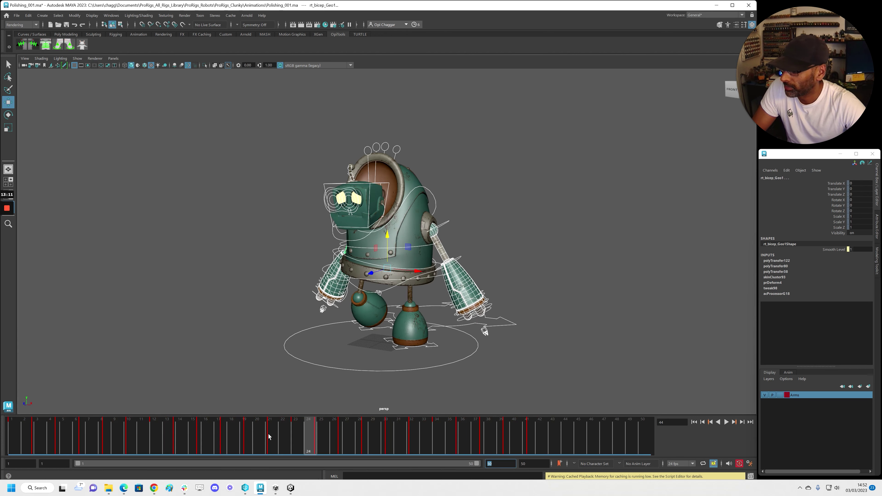
left_click(14, 437)
left_click(544, 257)
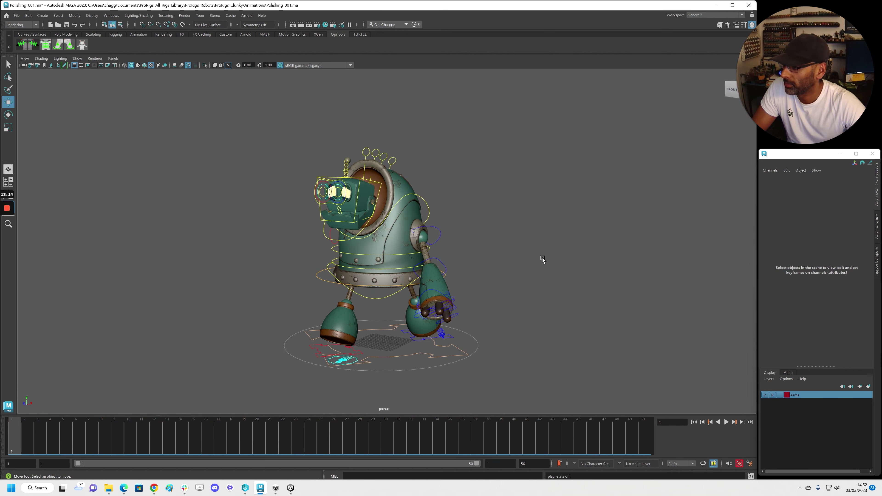
key("alt+v")
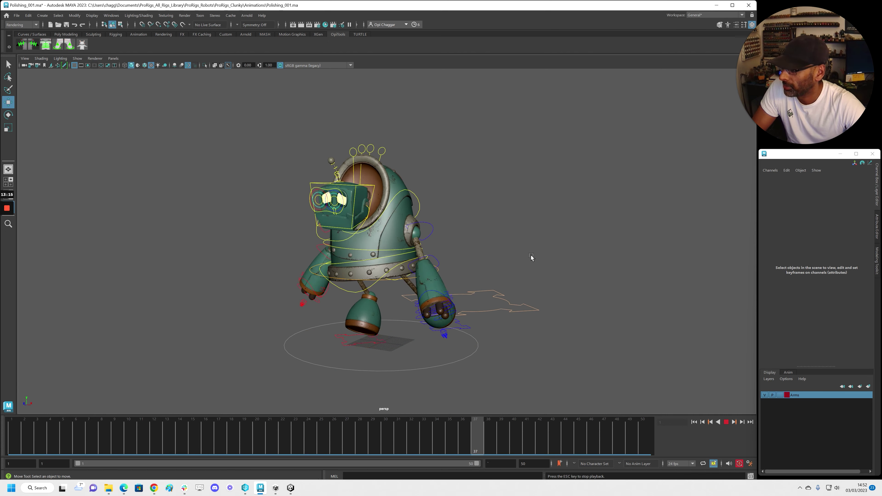
Step: Select the whole robot at frame 30 and snap all its keys on the timeline to whole frames
left_click_drag(506, 443, 386, 447)
left_click(500, 317)
double_click(386, 438)
left_click_drag(223, 113, 605, 379)
double_click(384, 432)
right_click(383, 432)
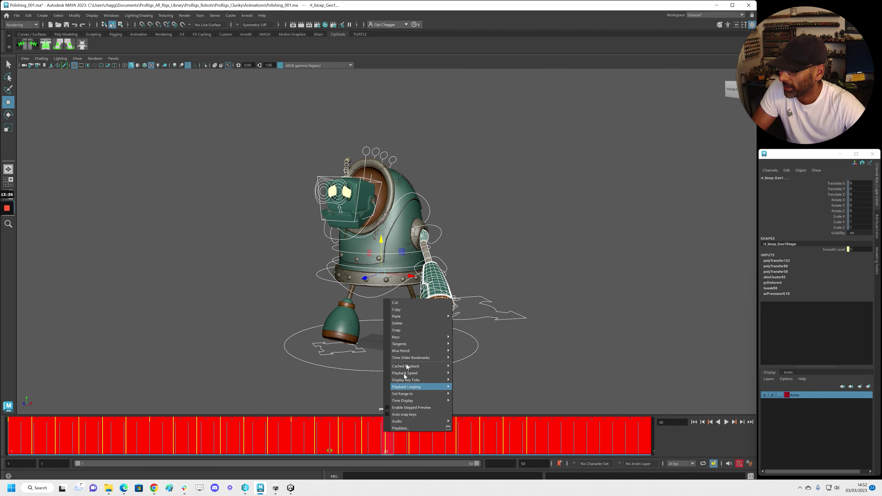
left_click(414, 330)
Step: Examine the base control's curves in the Graph Editor to locate the end of the cycle at frame 30
left_click_drag(383, 450, 398, 439)
left_click_drag(488, 286, 552, 337)
left_click_drag(881, 60, 130, 50)
left_click_drag(386, 437, 389, 440)
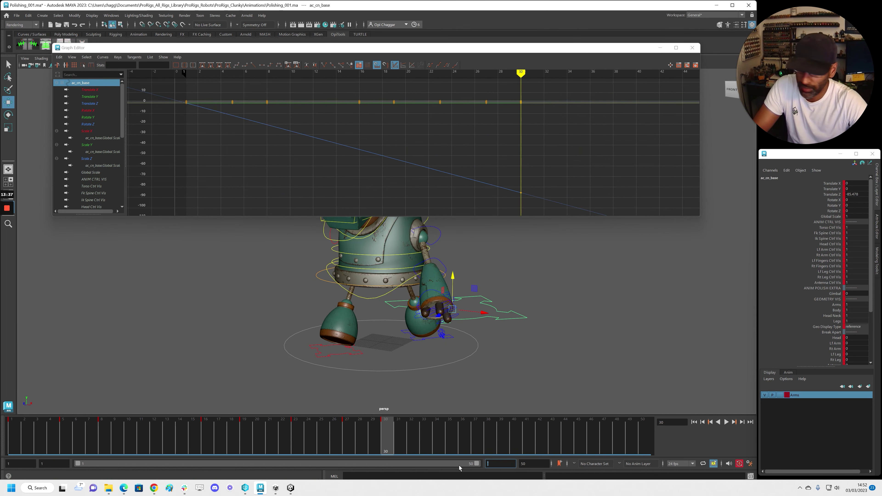
Step: Set the playback end and the animation end to frame 30, close the Graph Editor and go to frame 1
type("30")
key("Tab")
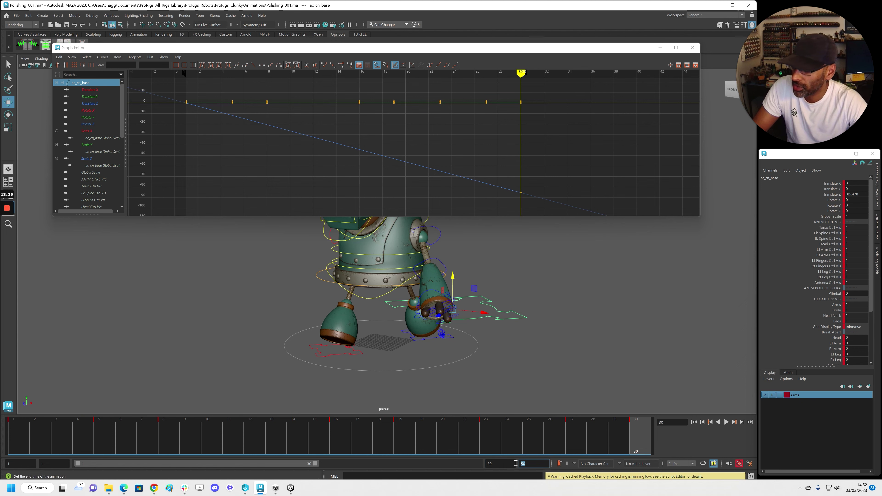
type("30")
key("Return")
left_click_drag(393, 51, 881, 83)
left_click(18, 435)
type("1")
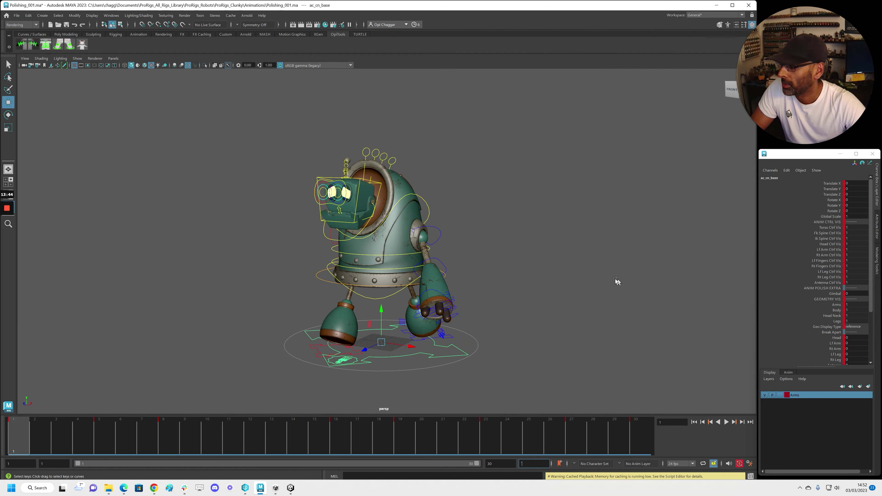
Step: Play the retimed walk cycle, hide the control curves during playback and stop
key("alt+v")
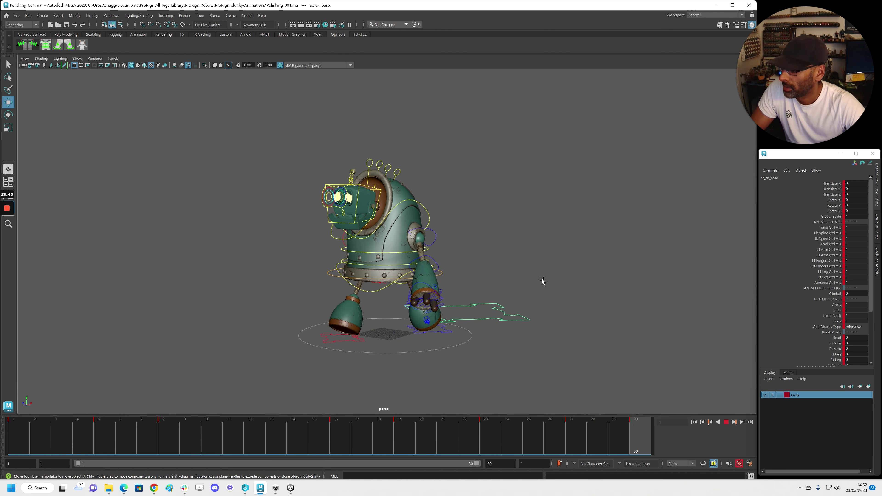
key("alt+1")
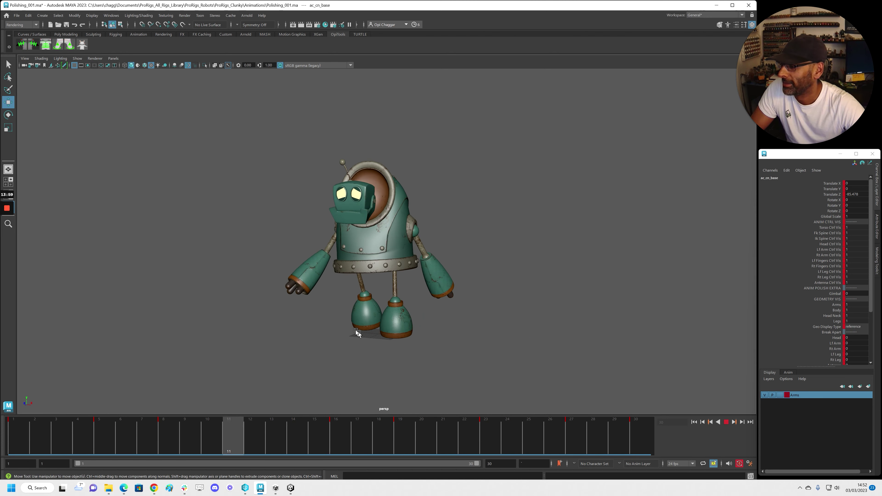
key("Escape")
Step: Turn on NURBS surfaces in the viewport display, and toggle the NURBS control curves on and off again
left_click(78, 58)
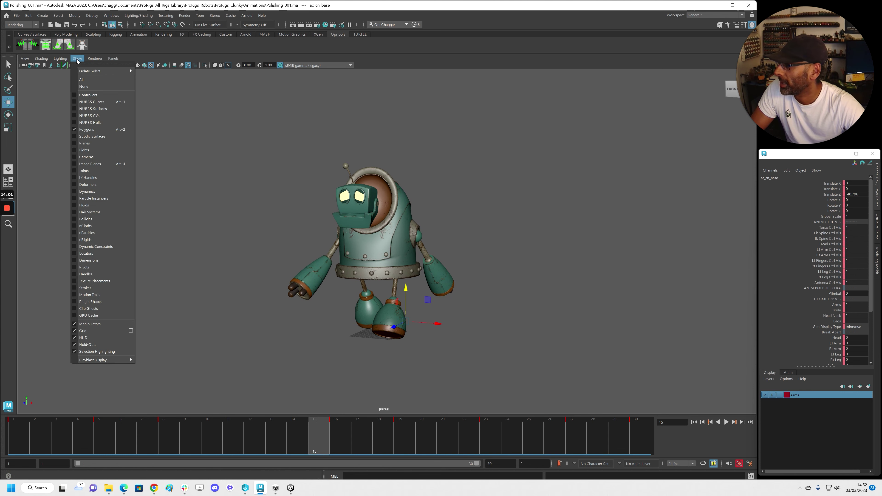
left_click(99, 108)
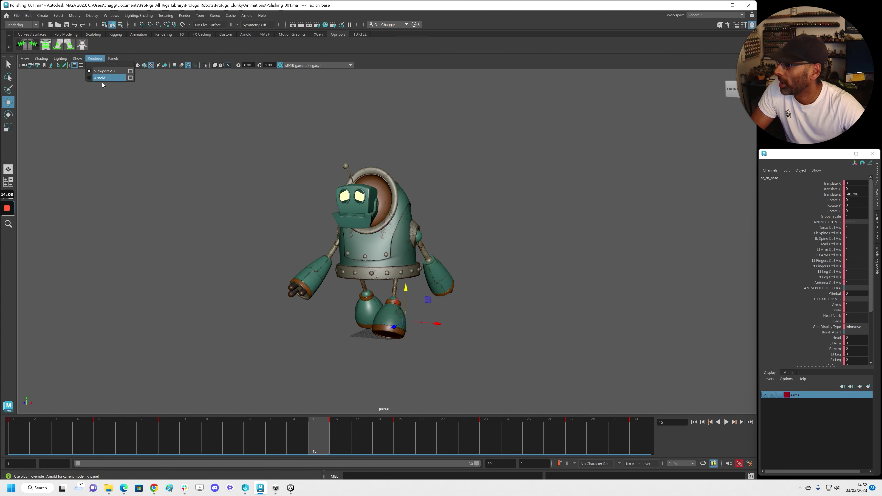
left_click(77, 58)
left_click(92, 101)
left_click(257, 195)
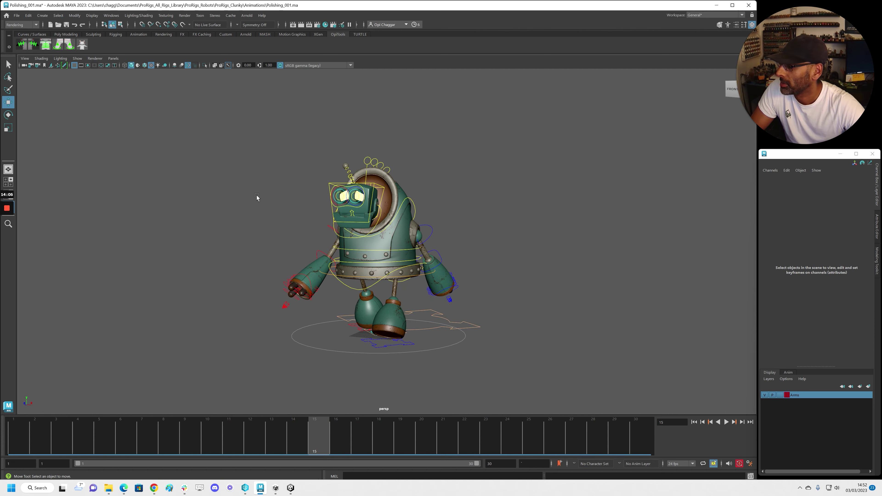
left_click(77, 58)
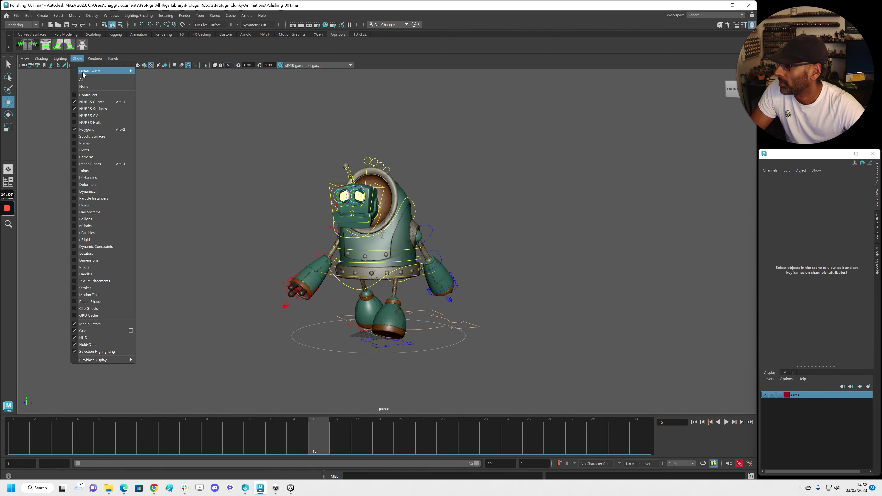
left_click(91, 102)
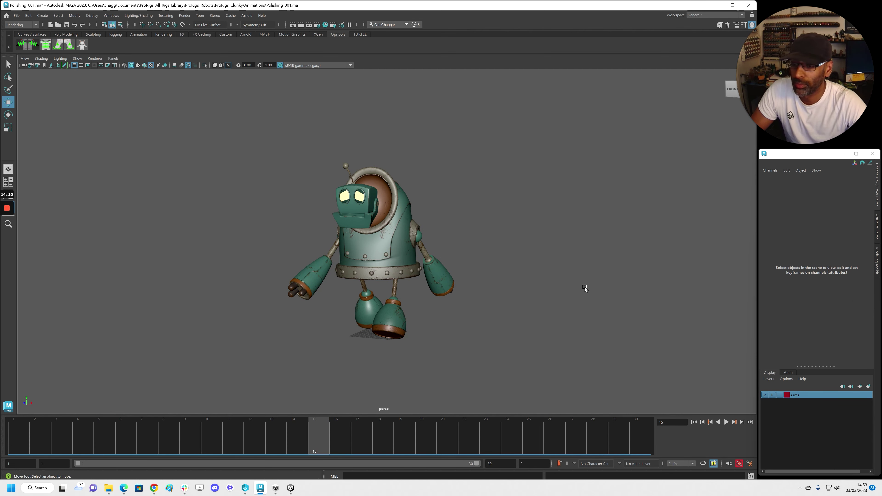
Step: Group the copied robot geometry at frame 1 and delete the surplus group13 in the Outliner
left_click_drag(294, 162, 223, 164, "alt")
key("ctrl+g")
left_click(573, 189)
left_click(575, 196)
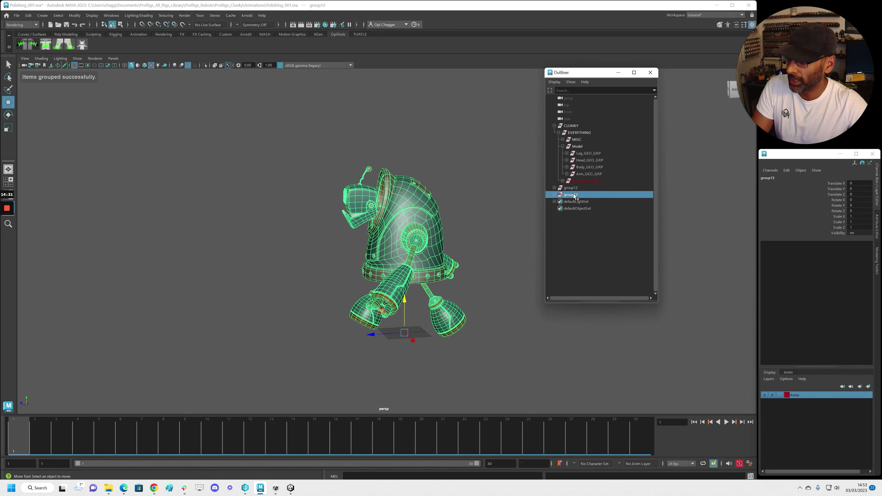
key("Delete")
left_click(650, 72)
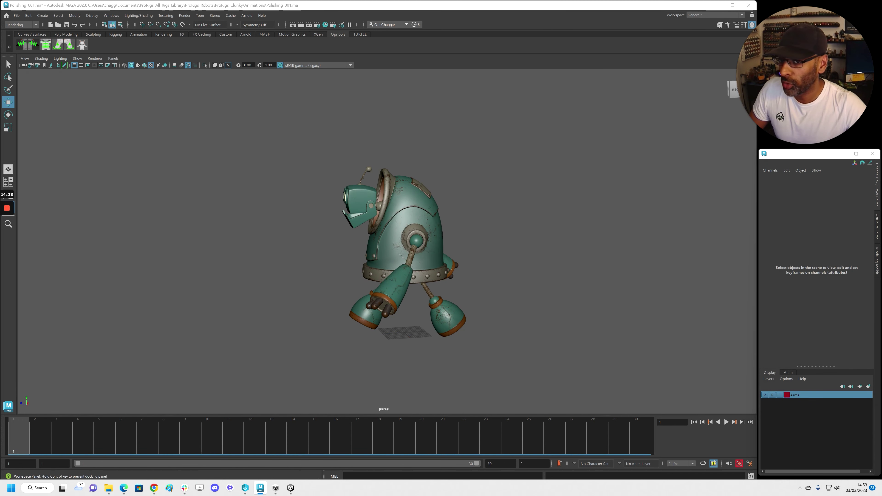
Step: Extend the playback end to frame 40 and play the walk against the static robot copy, checking frame 30
key("alt+v")
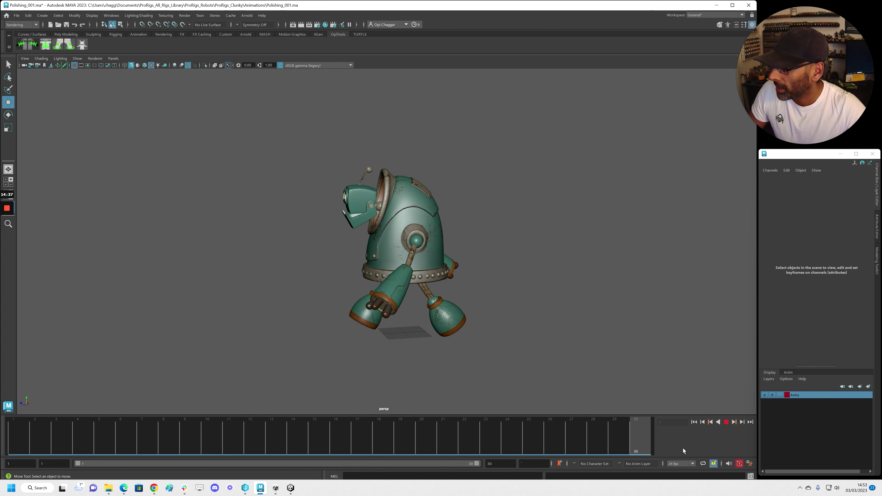
key("alt+v")
double_click(493, 464)
type("4")
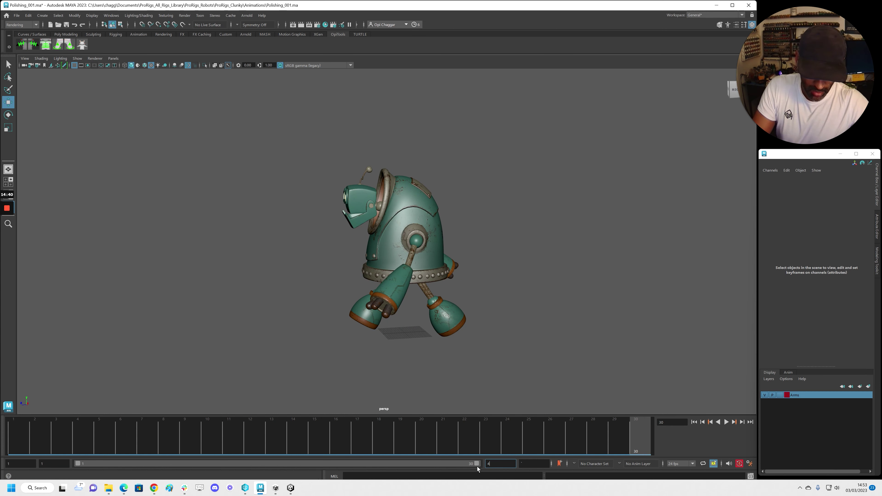
type("0")
key("Return")
mouse_move(514, 437)
left_mouse_down()
mouse_move(468, 437)
mouse_move(480, 441)
left_mouse_up()
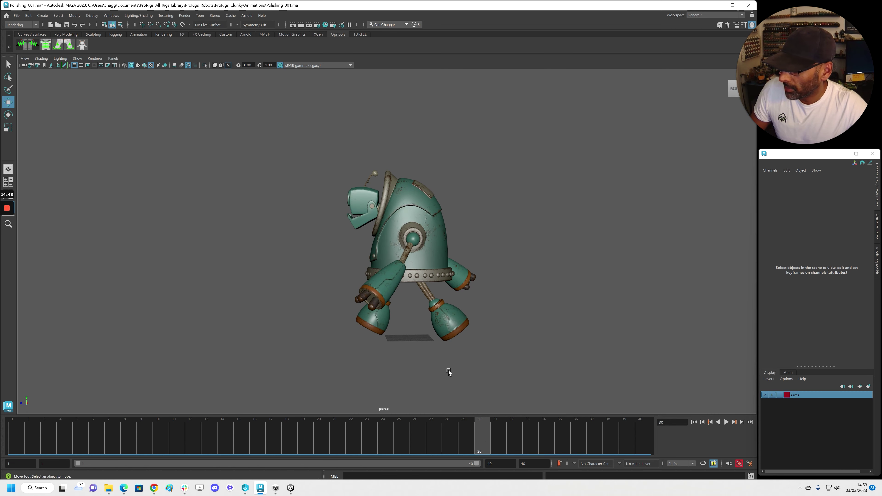
key("alt+v")
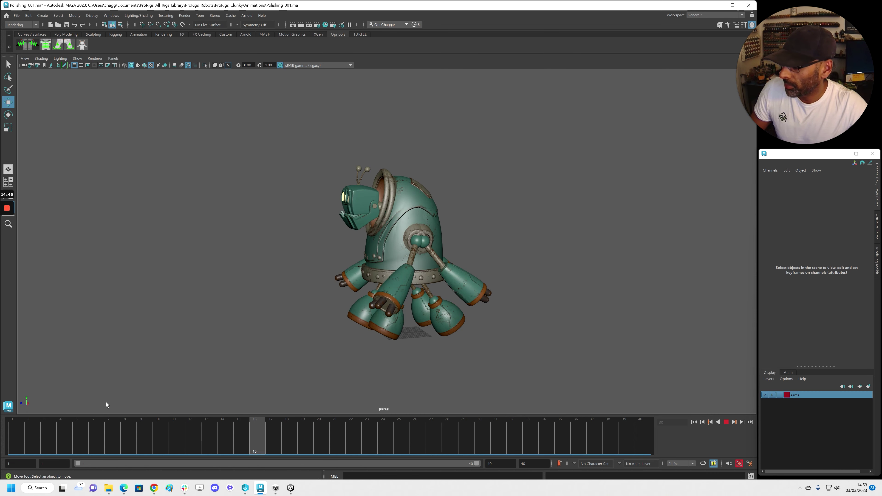
key("alt+v")
Step: Show the rig controls, play the cycle with the whole robot selected, and return to frame 1 with nothing selected
key("alt+1")
left_click_drag(251, 132, 626, 397)
key("alt+v")
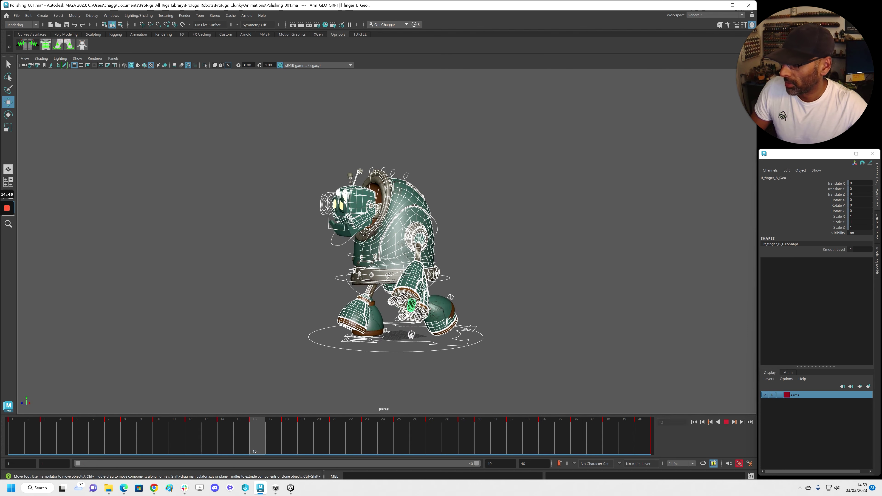
key("alt+shift+v")
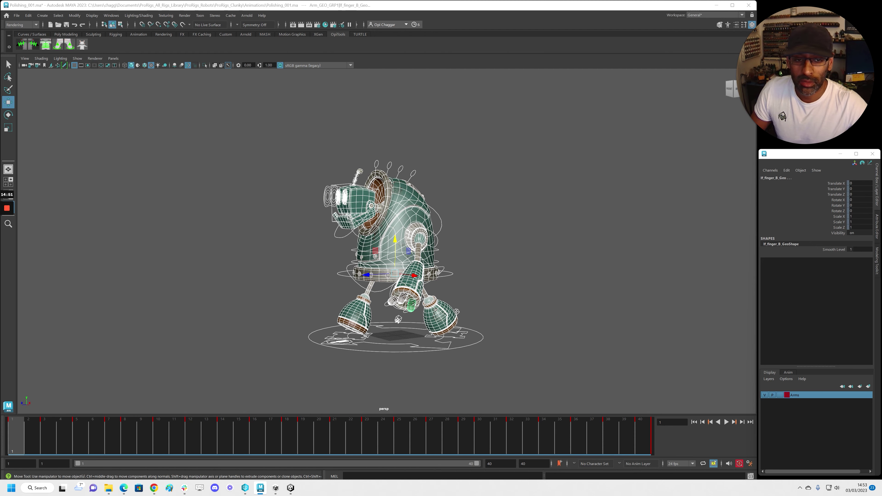
left_click(268, 137)
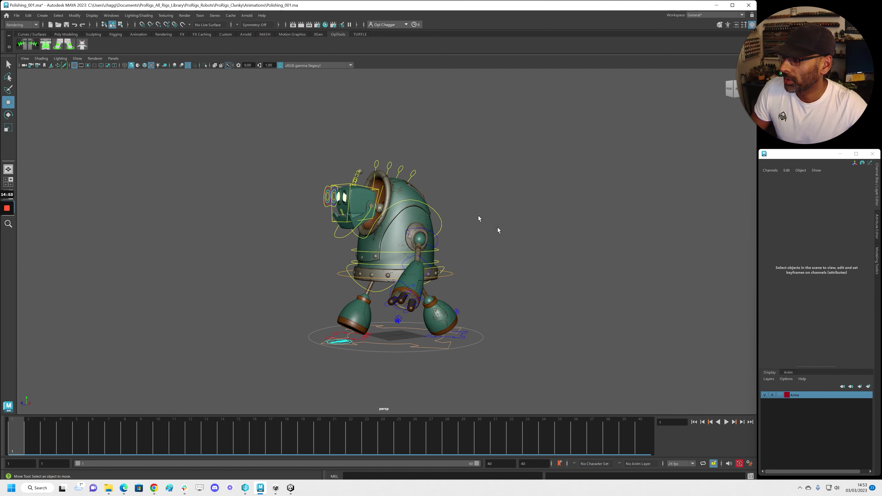
left_click_drag(524, 230, 520, 231, "alt")
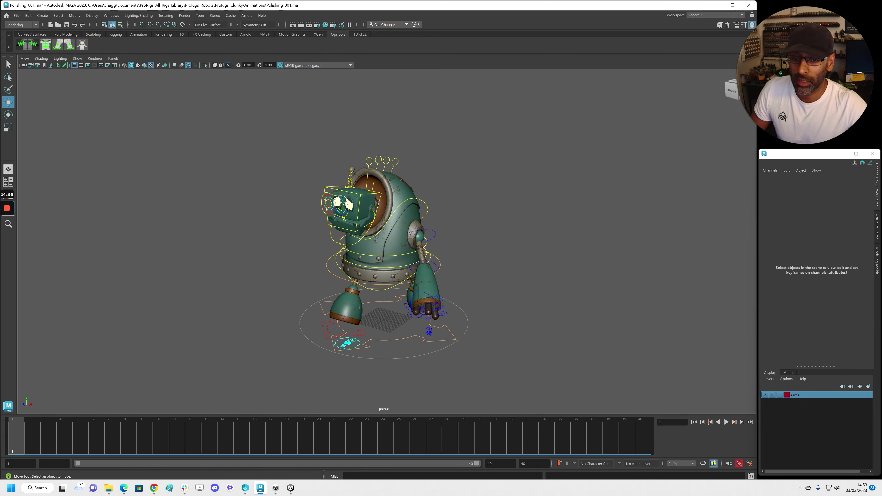
Step: Add group12, the static robot copy, to a new display layer, set the layer to reference and hide it
key("ctrl+z")
left_click(869, 386)
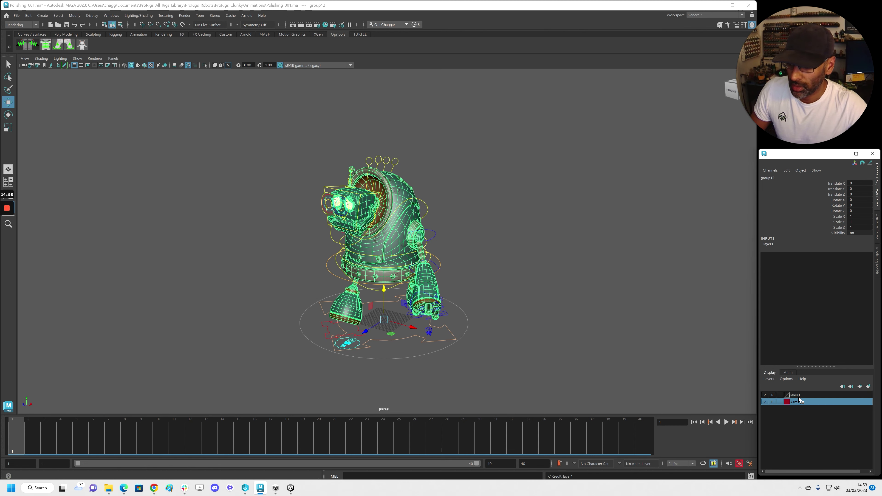
right_click(799, 396)
left_click(815, 412)
left_click(779, 395)
left_click(780, 395)
left_click(779, 395)
left_click(779, 395)
left_click(780, 396)
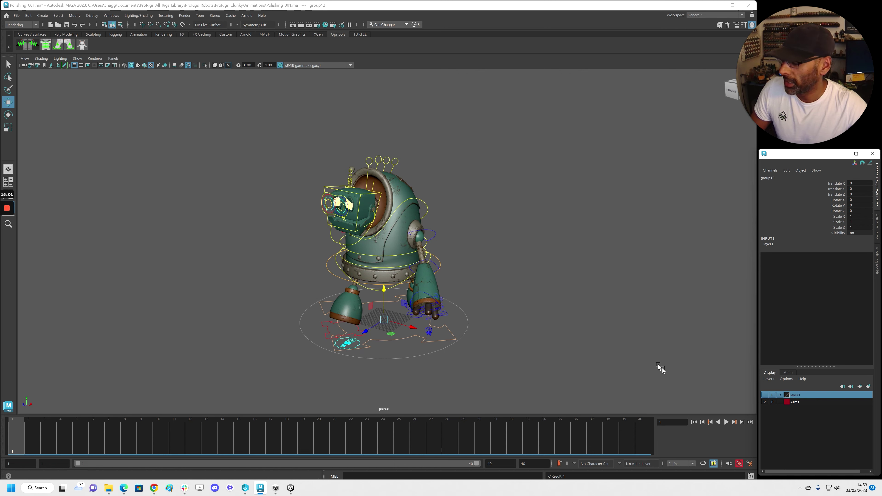
Step: Examine the curves of all the robot's controls and of the root control in the Graph Editor
left_click_drag(256, 132, 558, 391)
left_click_drag(558, 387, 527, 377, "alt")
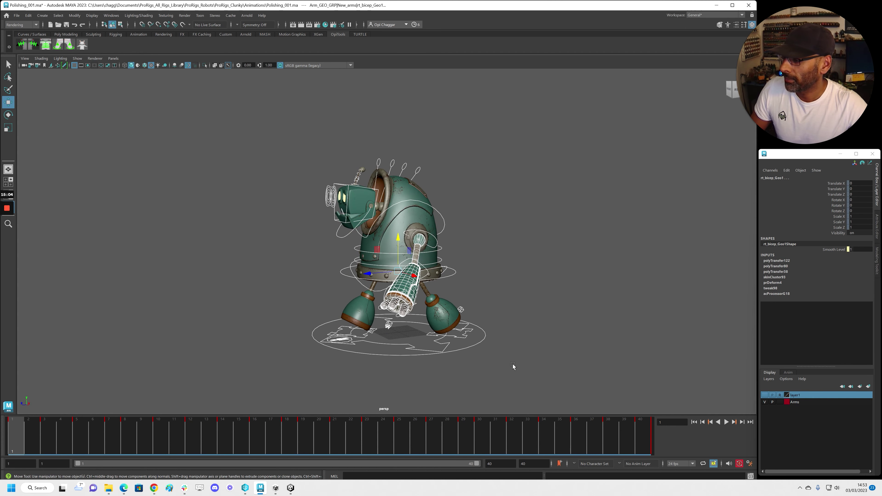
left_click(497, 316)
left_click_drag(246, 113, 619, 386)
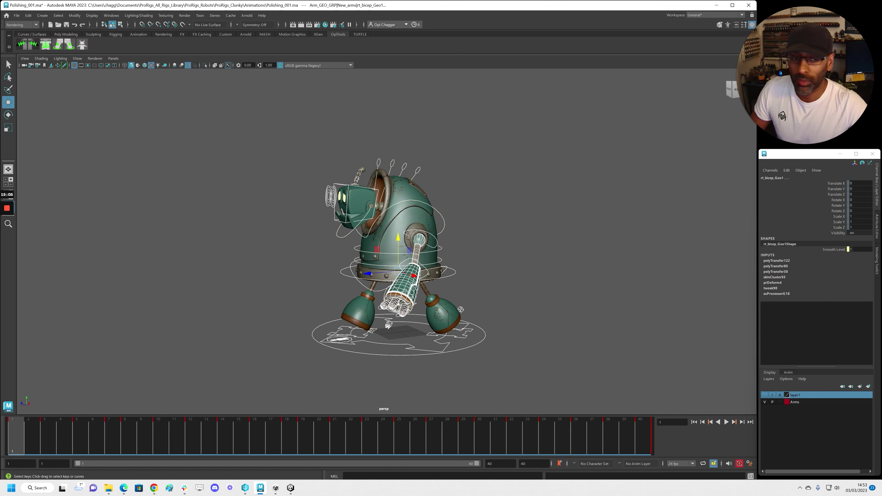
left_click_drag(881, 109, 324, 36)
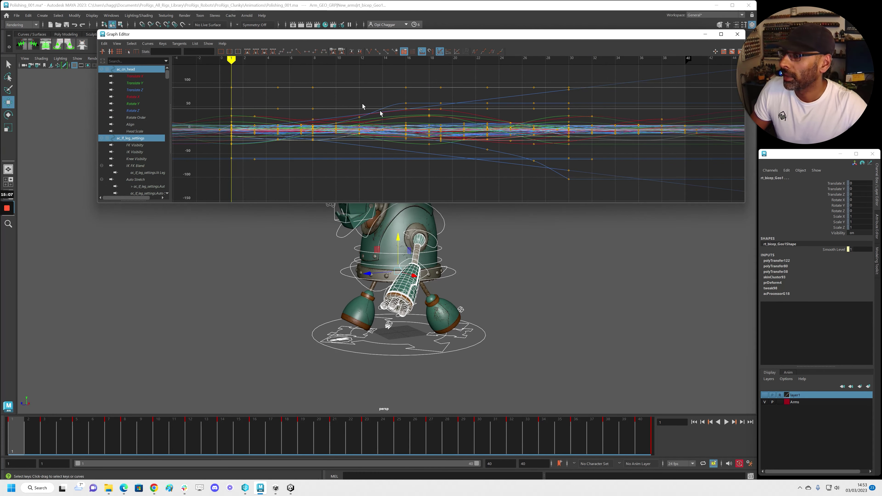
left_click(471, 252)
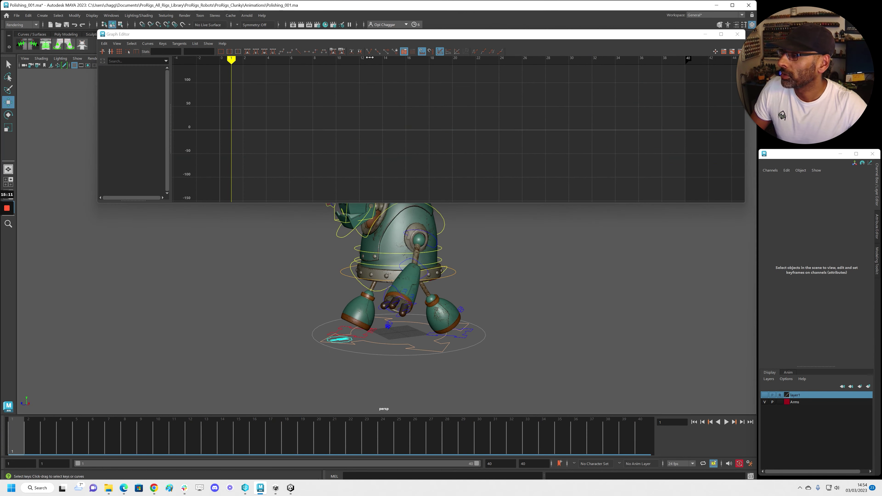
left_click(460, 279)
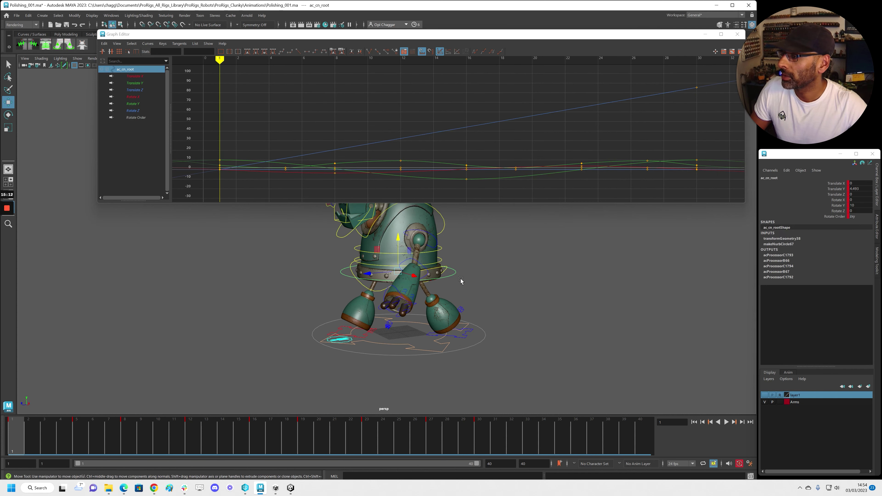
Step: Set the left and right foot IK curves to cycle before and after their keys, and play the walk
left_click(457, 337)
scroll(536, 107, "down", 5)
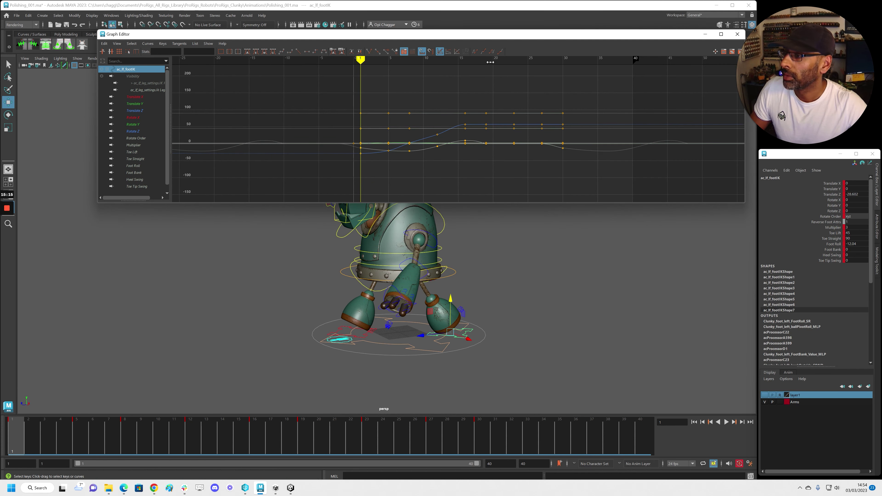
left_click(475, 52)
left_click(492, 51)
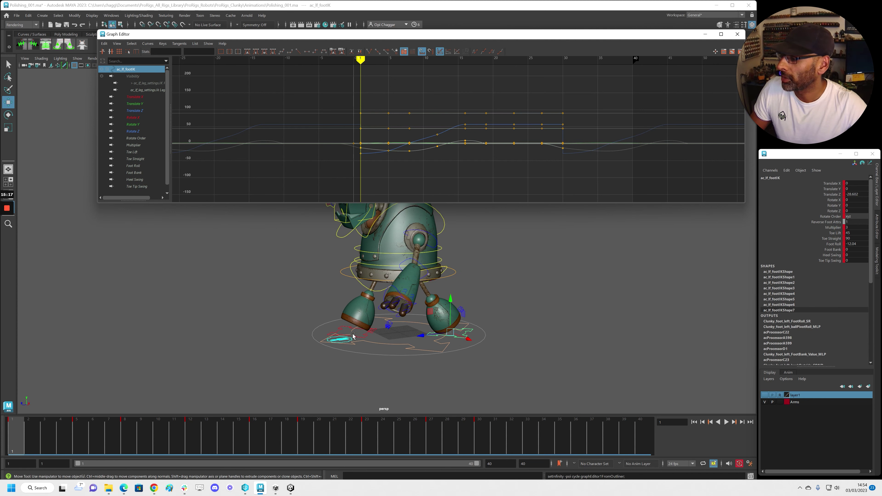
left_click(340, 326)
left_click(475, 51)
left_click(492, 52)
left_click_drag(462, 35, 881, 96)
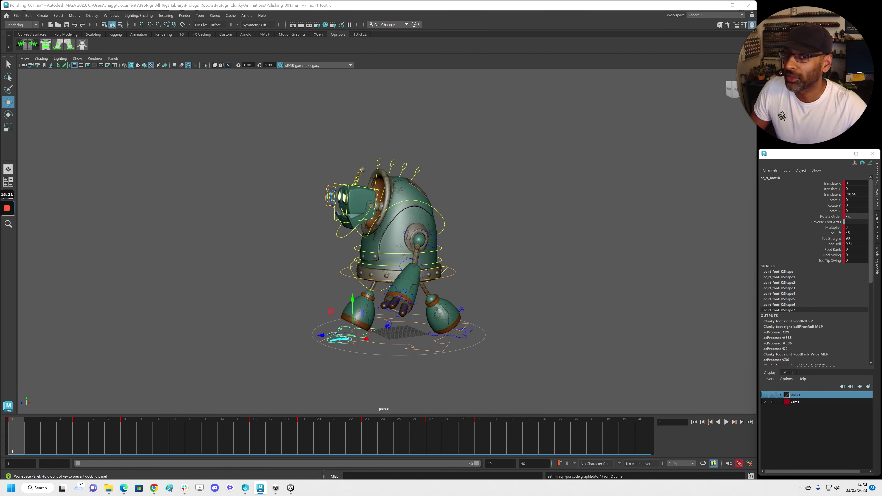
key("alt+v")
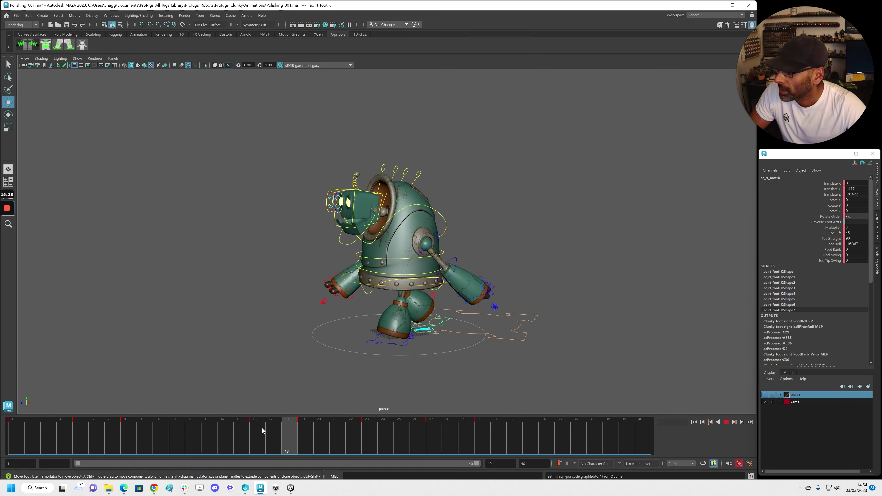
key("alt+v")
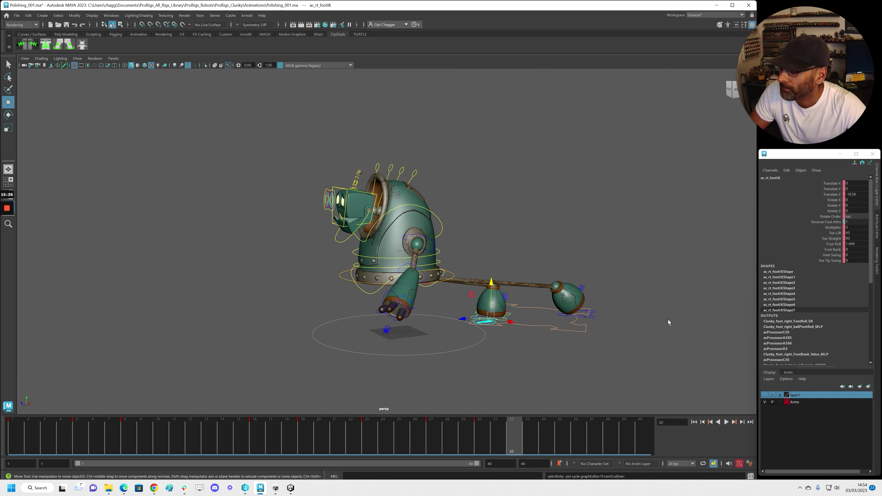
Step: Set the post infinity of both foot IK controls' curves to cycle with offset in the Graph Editor
left_click_drag(0, 84, 214, 62)
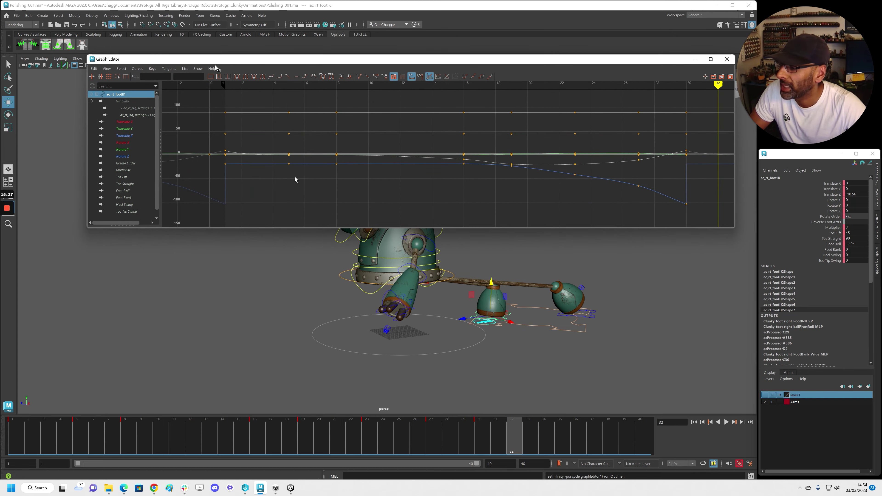
left_click(590, 318, "shift")
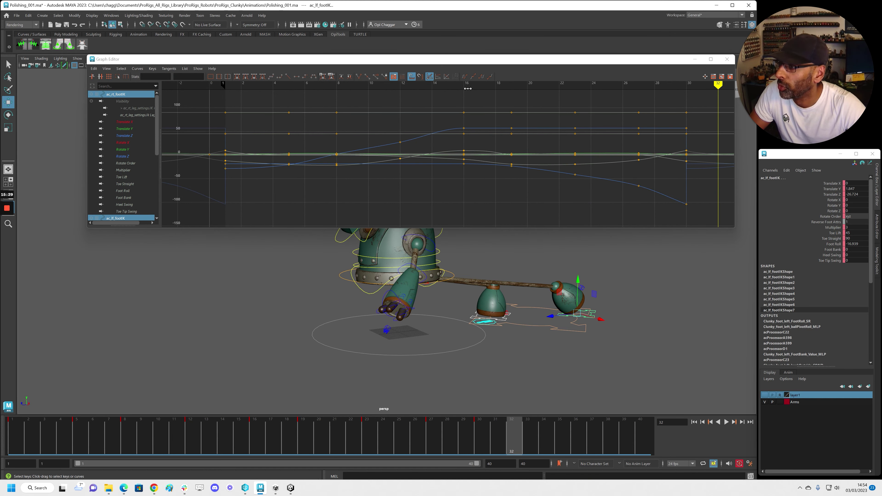
left_click(482, 77)
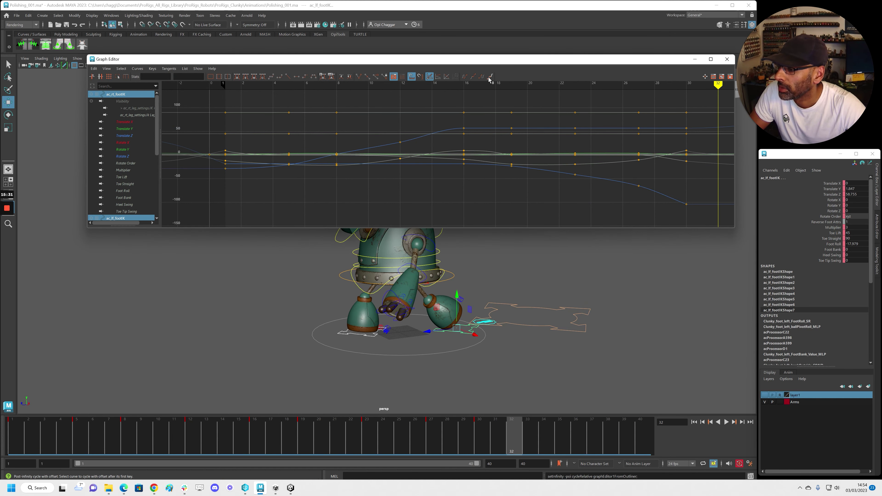
left_click(727, 59)
Step: Scrub back to frame 2, show layer1 with the static robot copy, and display the four-view layout
left_click_drag(514, 434, 32, 434)
left_click(764, 395)
key("space")
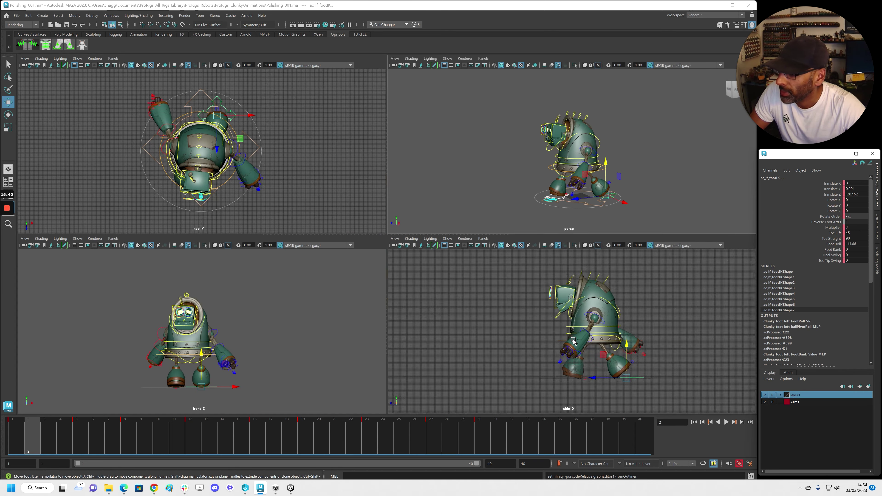
Step: Compare the robot with its static copy in the enlarged side view, and return to the perspective view
key("space")
scroll(503, 292, "up", 5)
scroll(232, 197, "down", 4)
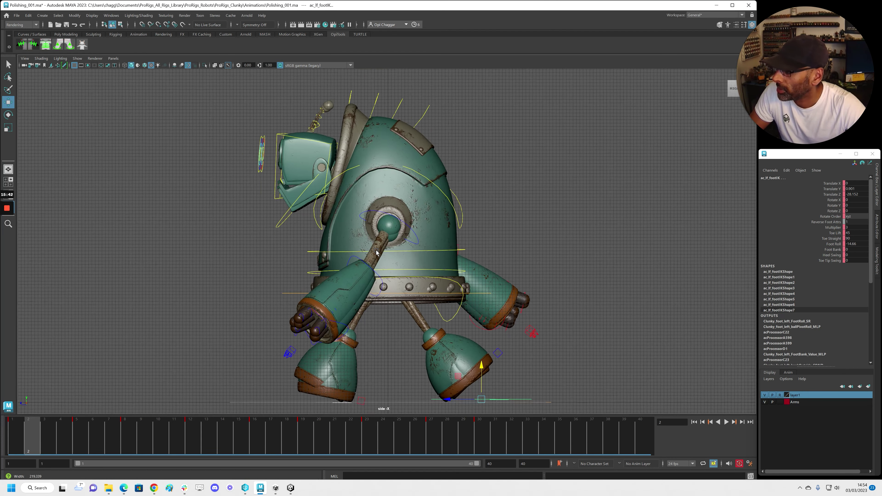
key("space")
key("space")
Step: Extend the playback range to end at frame 59, and scrub through the walk and back to frame 1
double_click(499, 463)
type("59")
left_click(565, 342)
left_click_drag(32, 438, 222, 451)
left_click_drag(319, 350, 338, 369, "alt")
left_click_drag(230, 442, 12, 444)
Step: Hide layer1 with the static copy, and play the walk, comparing the poses at frames 1 and 59
left_click(766, 396)
left_click_drag(254, 139, 581, 379)
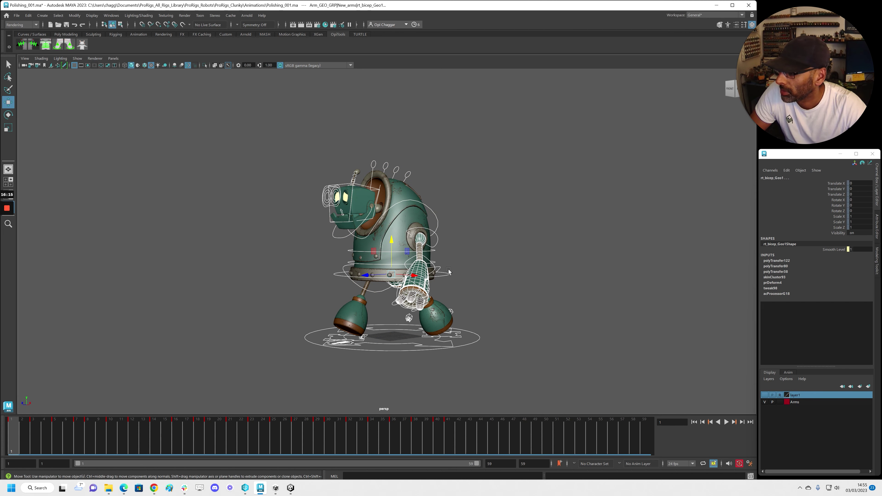
left_click(475, 347)
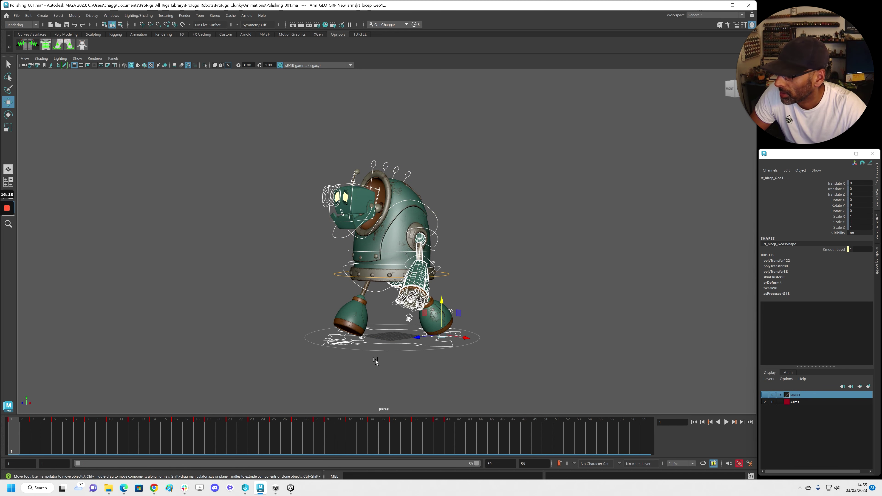
left_click(524, 287)
left_click_drag(523, 287, 493, 288, "alt")
key("alt+v")
left_click(643, 428)
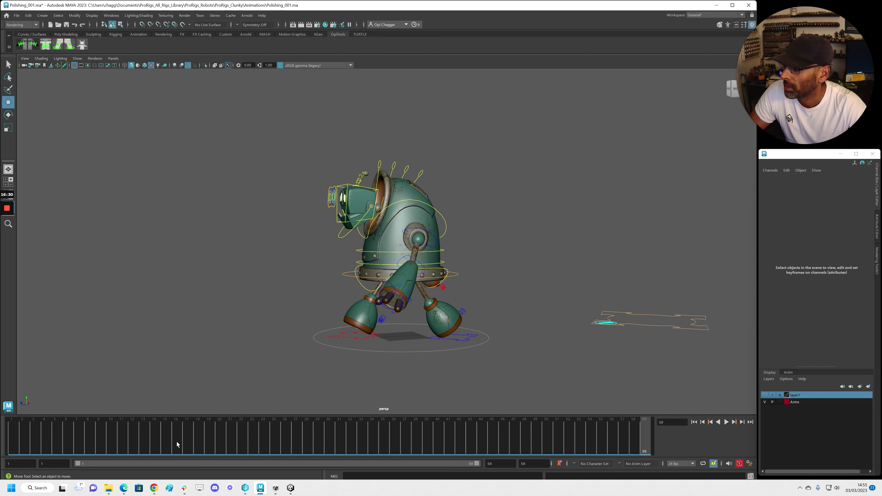
left_click(18, 434)
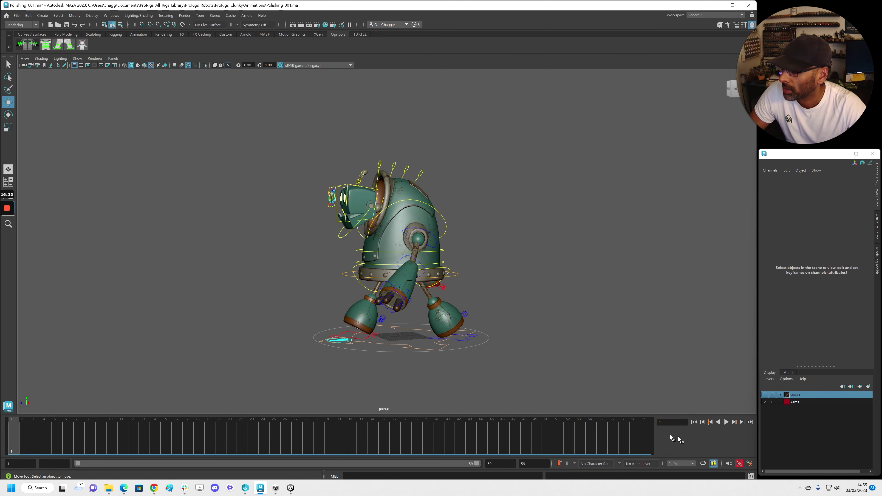
left_click(649, 434)
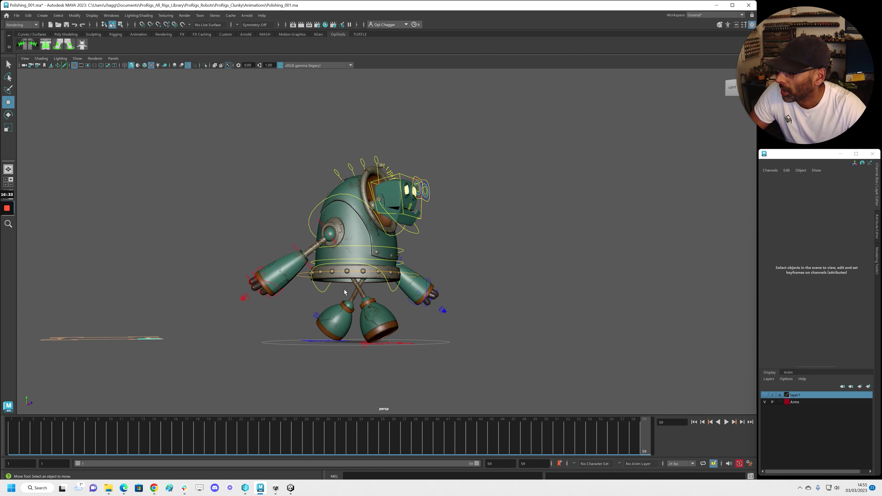
Step: Examine the hips control's Rotate Y curve in the Graph Editor, checking the pose at frames 1, 30 and 5
left_click(386, 296)
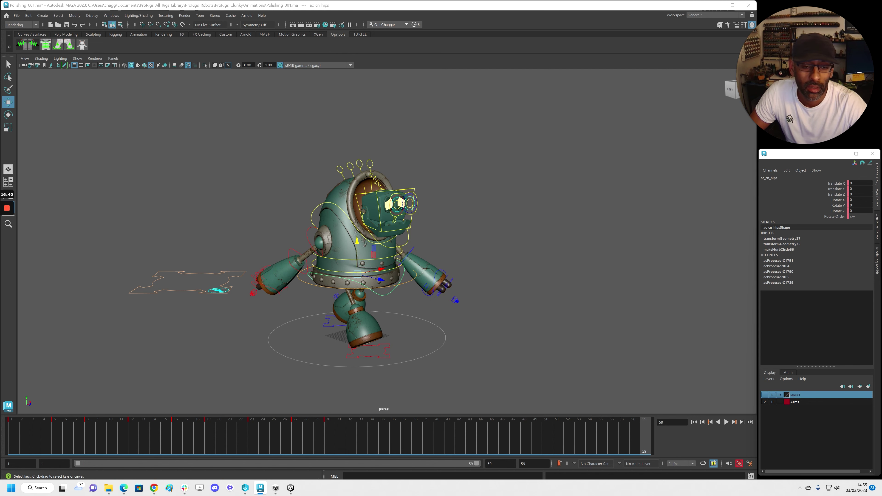
left_click_drag(881, 51, 361, 52)
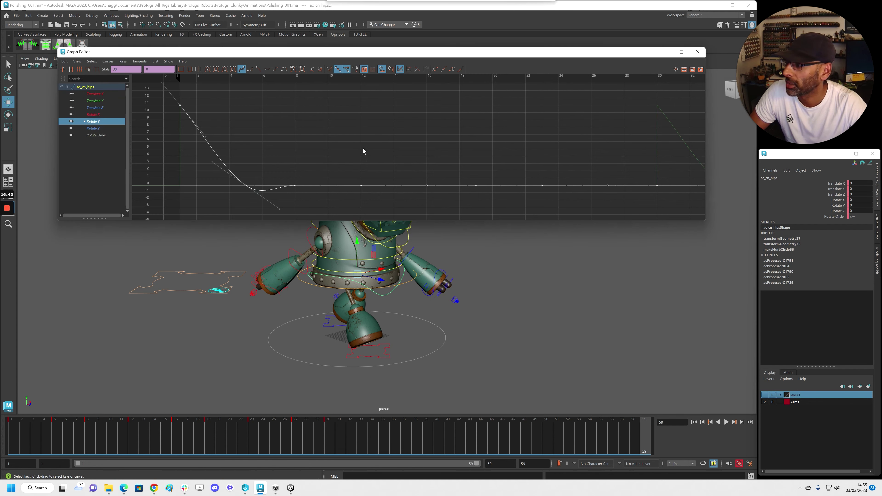
left_click(310, 145)
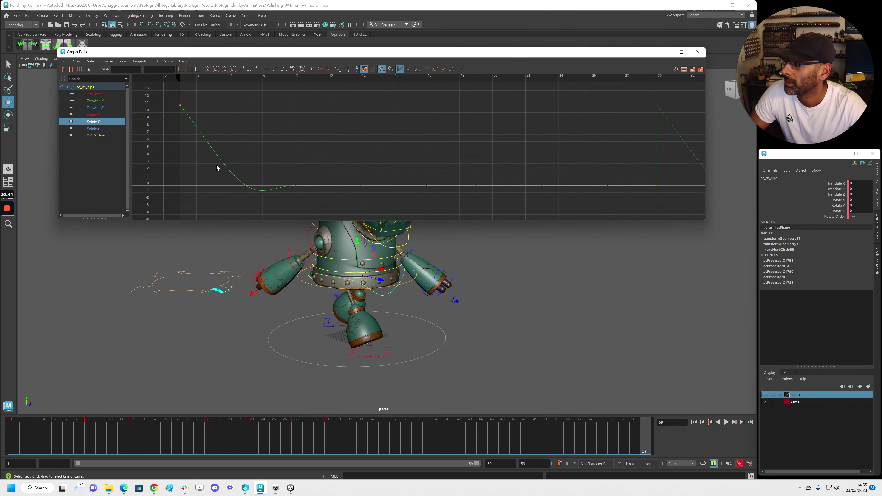
key("alt+shift+v")
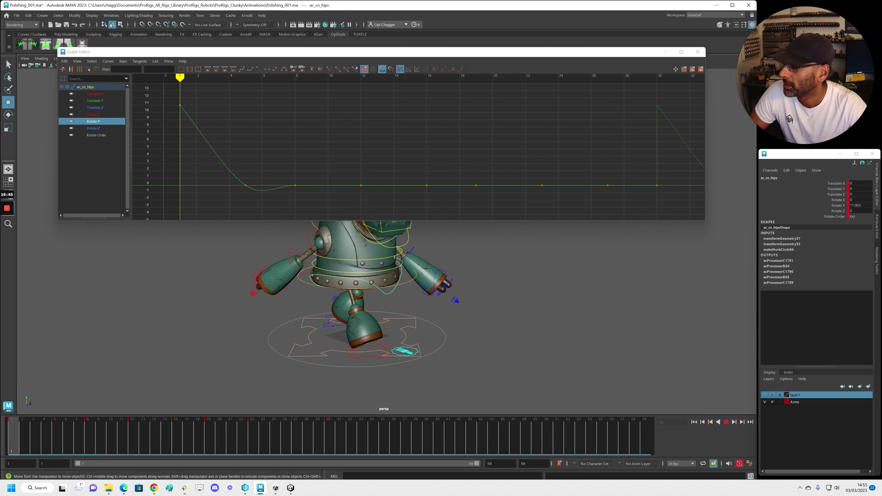
left_click(330, 436)
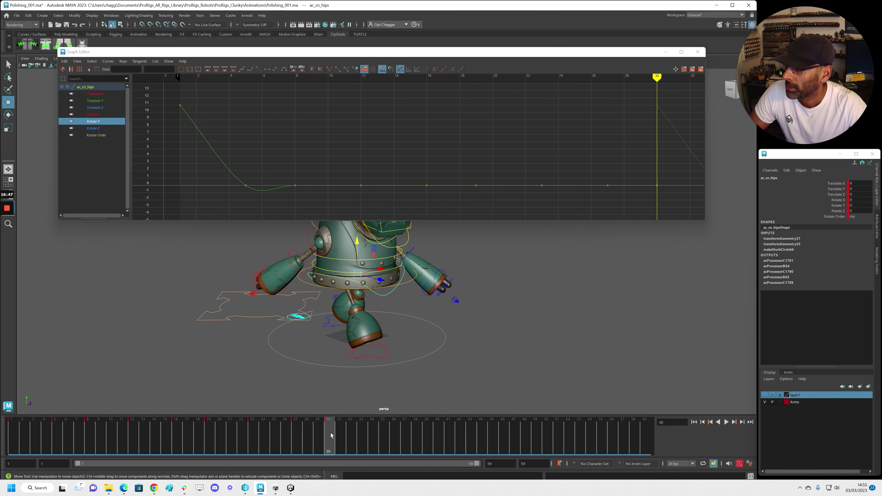
left_click_drag(310, 439, 55, 436)
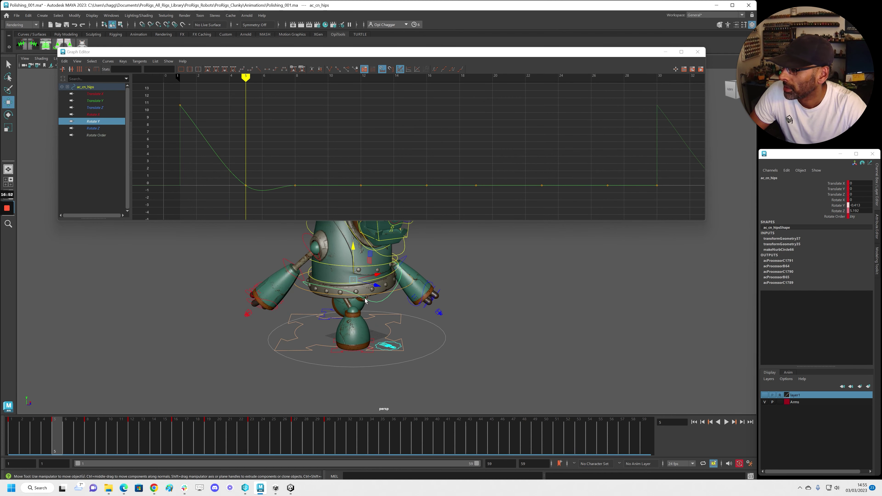
left_click(838, 206)
key("e")
left_click_drag(423, 350, 403, 346, "alt")
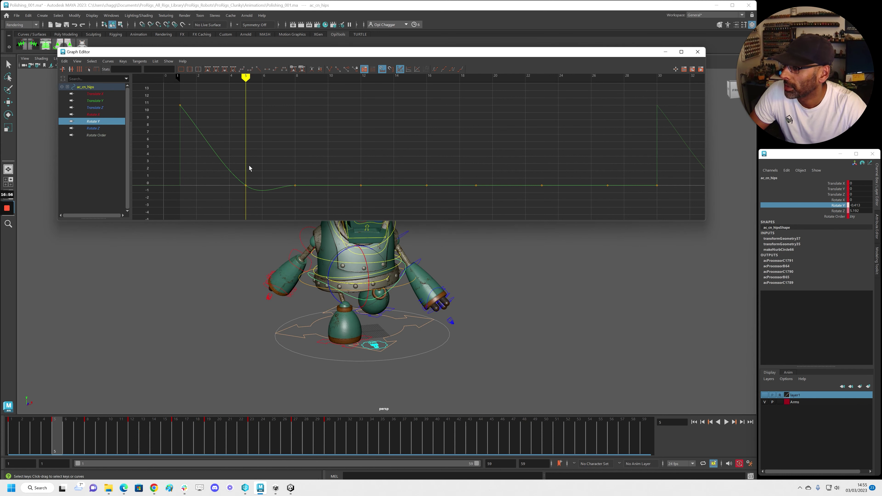
Step: Delete the hips' Rotate Y keys between frames 1 and 16 and between frames 16 and 30
left_click_drag(219, 169, 403, 205)
key("Delete")
left_click_drag(448, 169, 615, 200)
key("Delete")
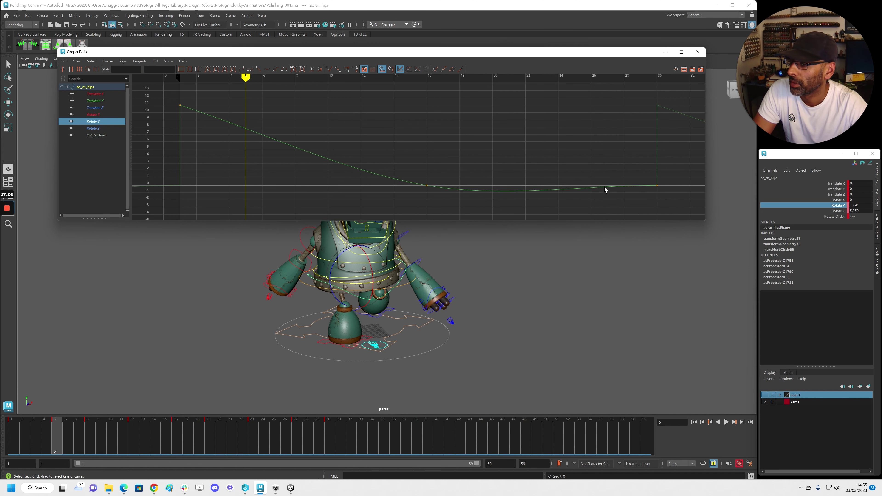
Step: Set the hips' Rotate Y key at frame 30 to 9.61
left_click_drag(402, 177, 446, 199)
left_click_drag(169, 113, 145, 71)
left_click_drag(647, 203, 669, 173)
left_click(156, 69)
type("9.61")
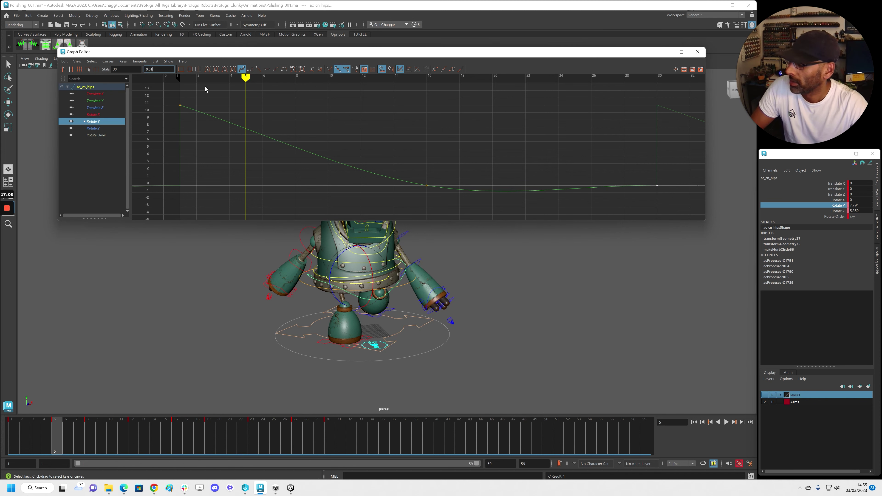
key("Return")
Step: Copy the hips' Rotate Y value of 11.002 from the frame 1 key to the frame 30 key, and flatten the curve's tangents
left_click_drag(168, 105, 186, 99)
left_click_drag(162, 69, 145, 69)
key("ctrl+c")
left_click_drag(647, 125, 669, 105)
left_click_drag(146, 69, 688, 190)
key("ctrl+v")
key("Return")
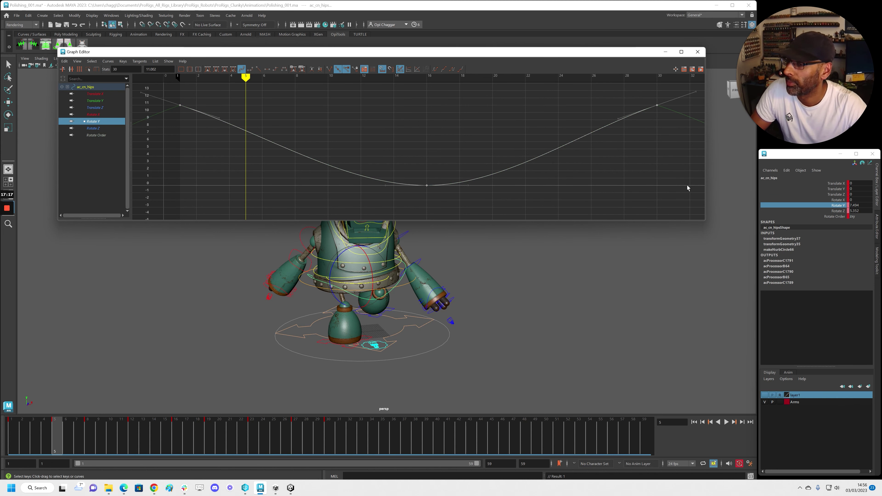
key("shift+f")
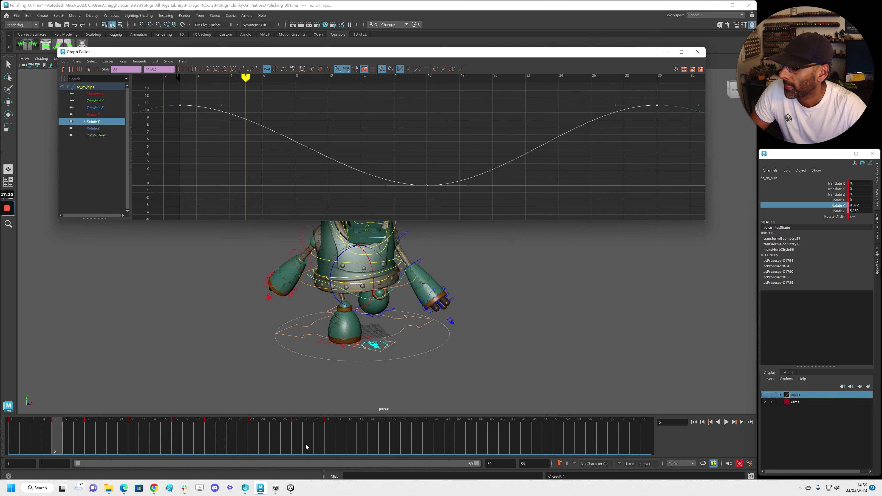
Step: Play the walk with the revised hip rotation, and close the Graph Editor
key("alt+v")
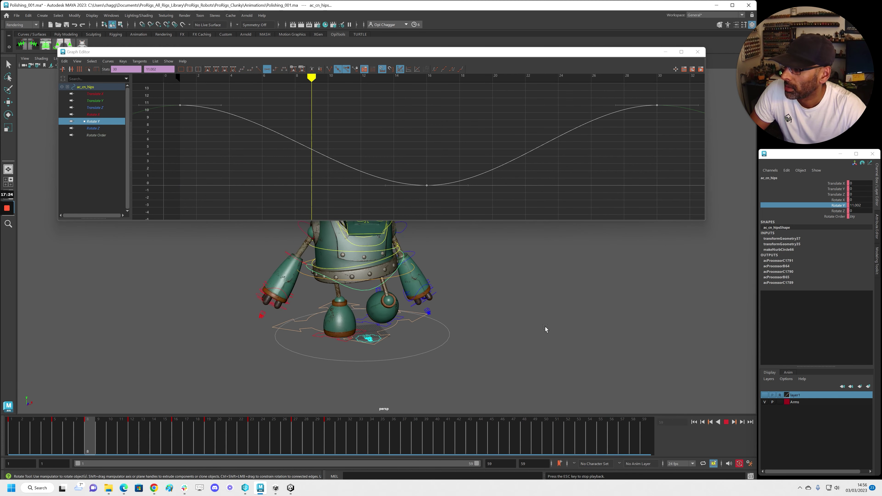
left_click(697, 51)
left_click_drag(487, 246, 406, 246, "alt")
key("Escape")
Step: Go back to frame 1, clear the selection, and replay the walk from an angled front view
left_click_drag(237, 145, 552, 367)
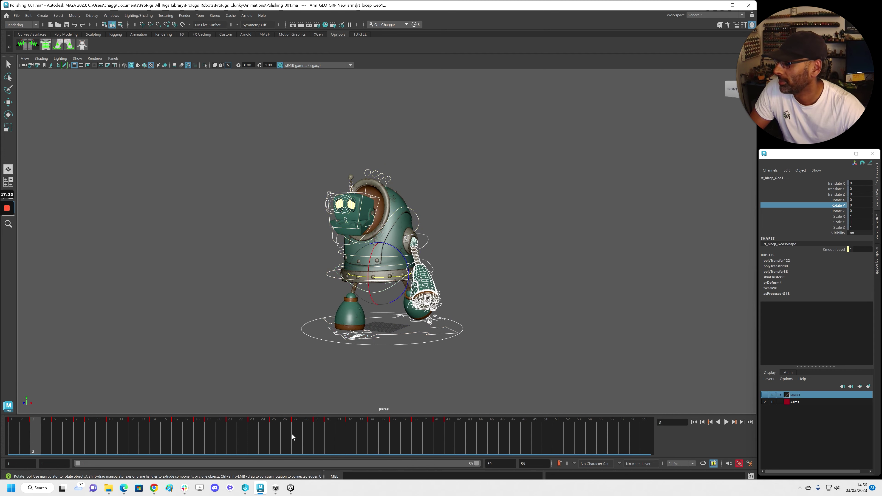
left_click_drag(25, 442, 13, 443)
left_click(502, 285)
key("w")
left_click_drag(500, 284, 495, 285, "alt")
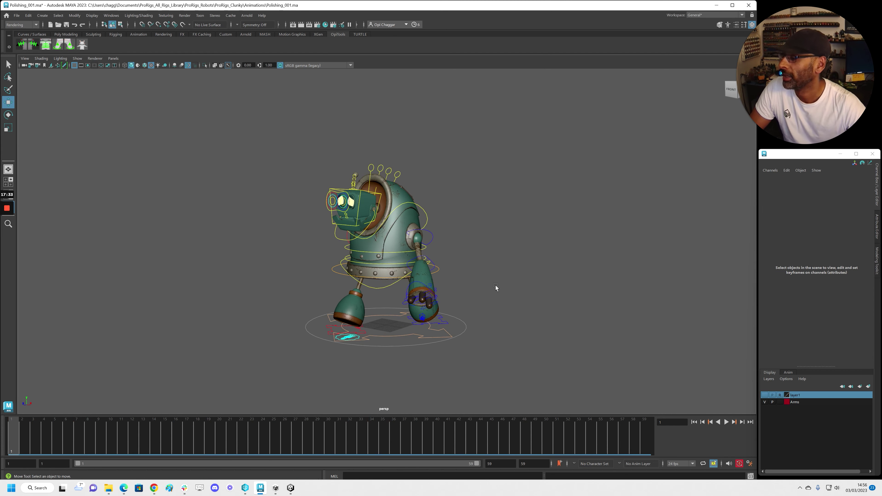
middle_click_drag(499, 287, 491, 265, "alt")
left_click_drag(491, 265, 489, 264, "alt")
key("alt+v")
key("alt+v")
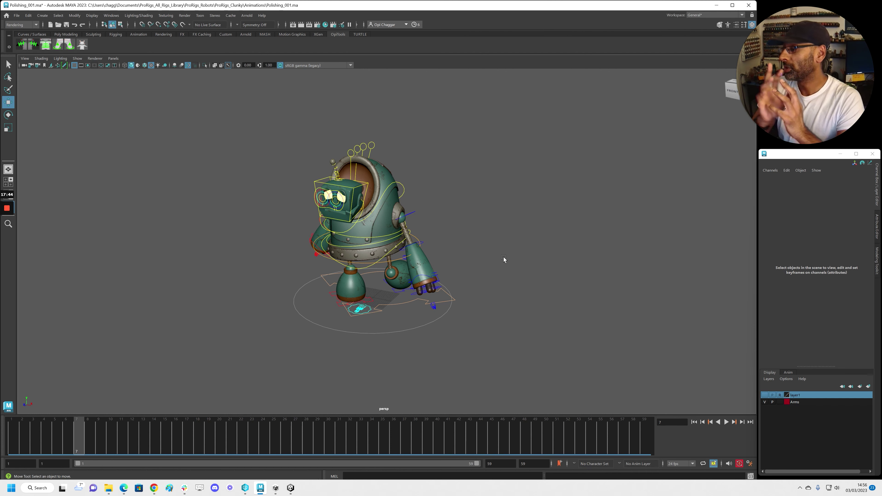
Step: Examine the top chest control's Rotate X curve in the Graph Editor while the walk plays
left_click(403, 189)
key("alt+shift+v")
left_click_drag(504, 257, 462, 264, "alt")
left_click_drag(881, 139, 195, 49)
middle_click_drag(441, 322, 491, 378, "alt")
scroll(513, 368, "down", 3)
key("alt+v")
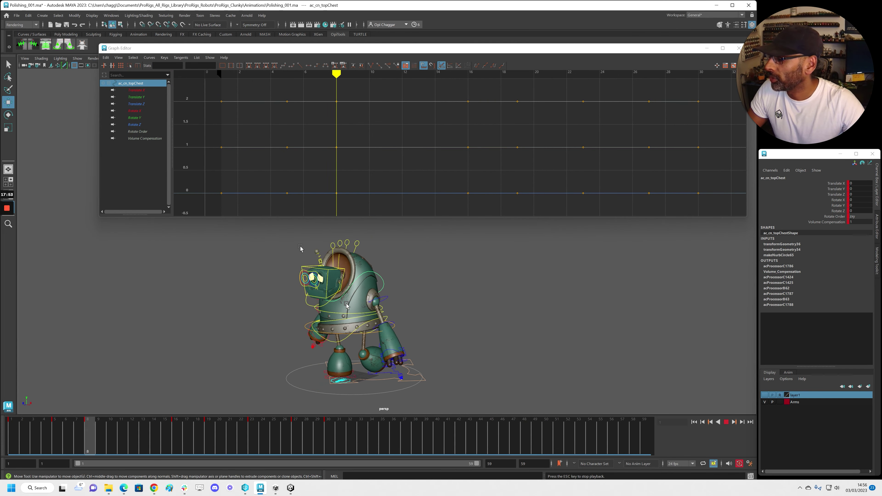
left_click(146, 111)
key("f")
middle_click_drag(464, 137, 487, 161, "shift")
scroll(461, 160, "down", 10)
scroll(486, 162, "down", 6)
Step: Stop playback, move the Graph Editor out of the viewport, and return to frame 1
key("Escape")
key("F8")
left_click_drag(538, 49, 881, 108)
middle_click_drag(353, 266, 388, 247, "alt")
left_click_drag(188, 431, 6, 420)
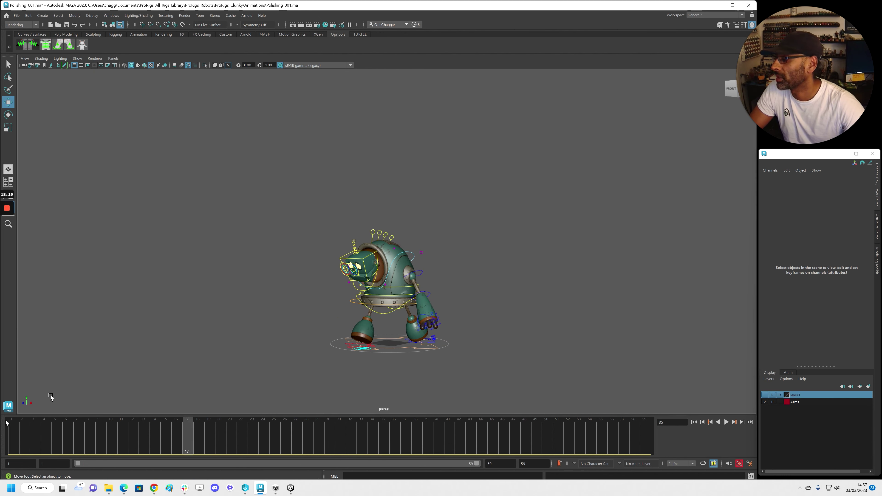
left_click_drag(413, 289, 389, 299, "alt")
right_click_drag(389, 299, 393, 307, "alt")
middle_click_drag(393, 307, 415, 293, "alt")
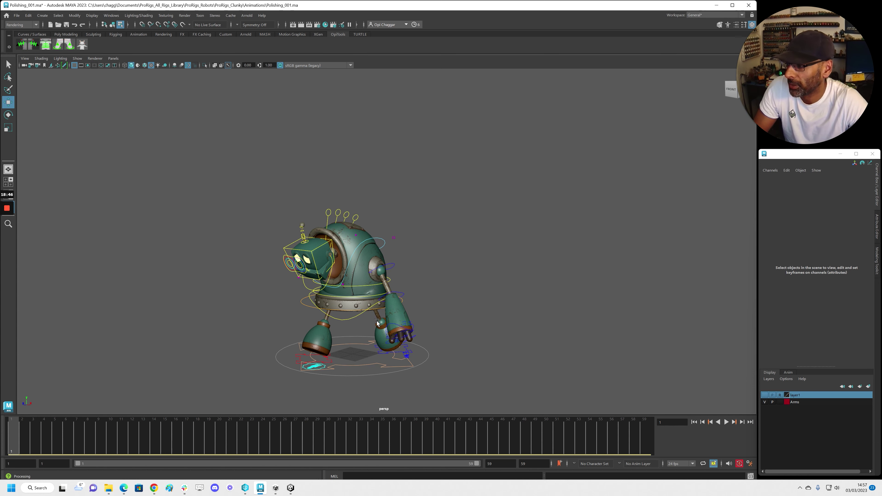
middle_click_drag(316, 292, 326, 278, "alt")
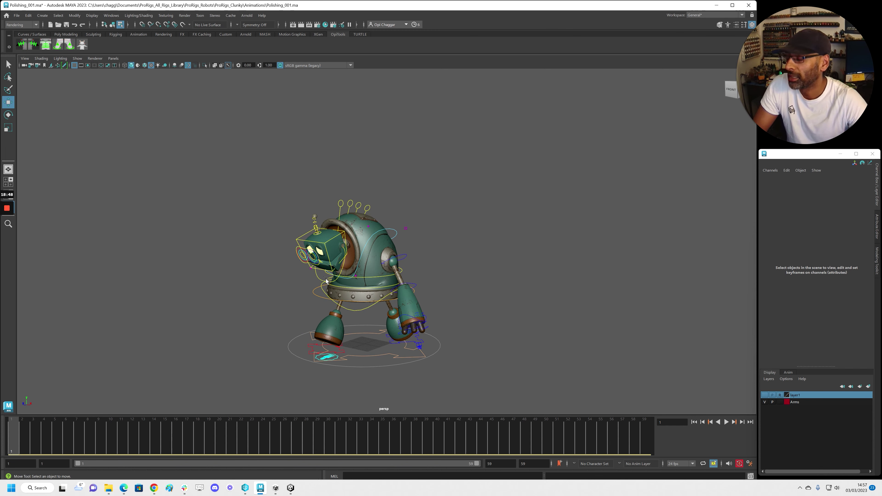